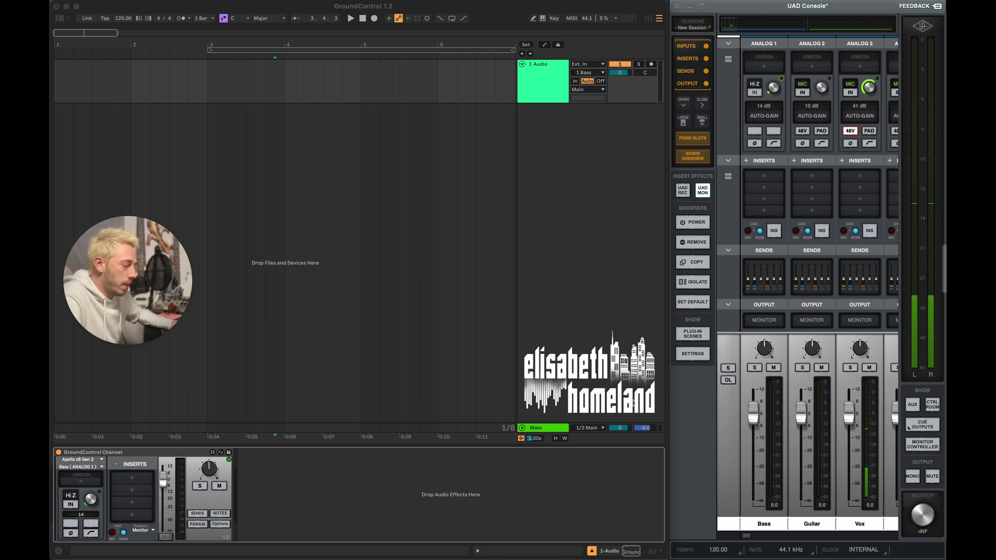
Point GroundControl Channel at the Apollo x8 Gen 2's Bass (ANALOG 1) input
{"action": "left_click", "coordinate": [95, 460]}
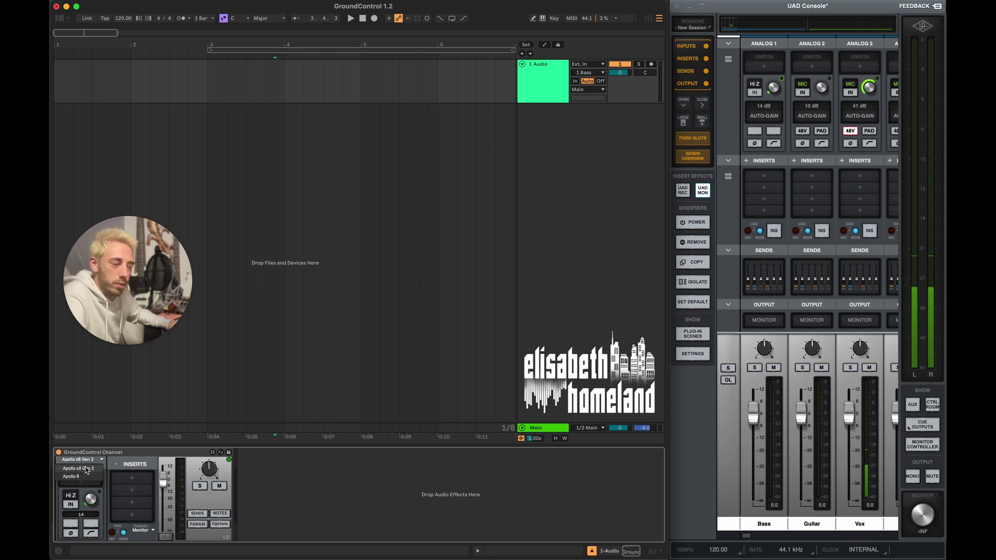
{"action": "left_click", "coordinate": [86, 469]}
{"action": "left_click", "coordinate": [92, 467]}
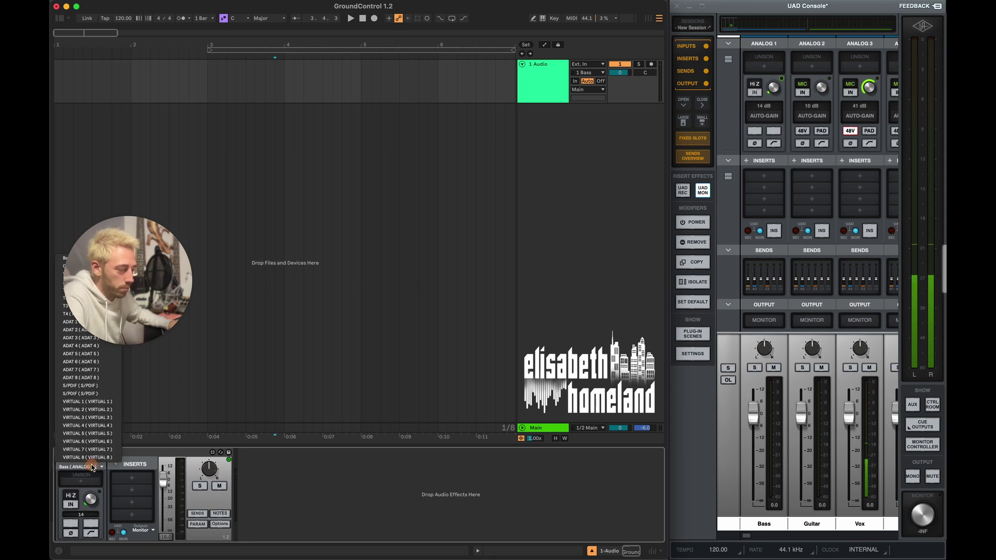
{"action": "left_click", "coordinate": [142, 454]}
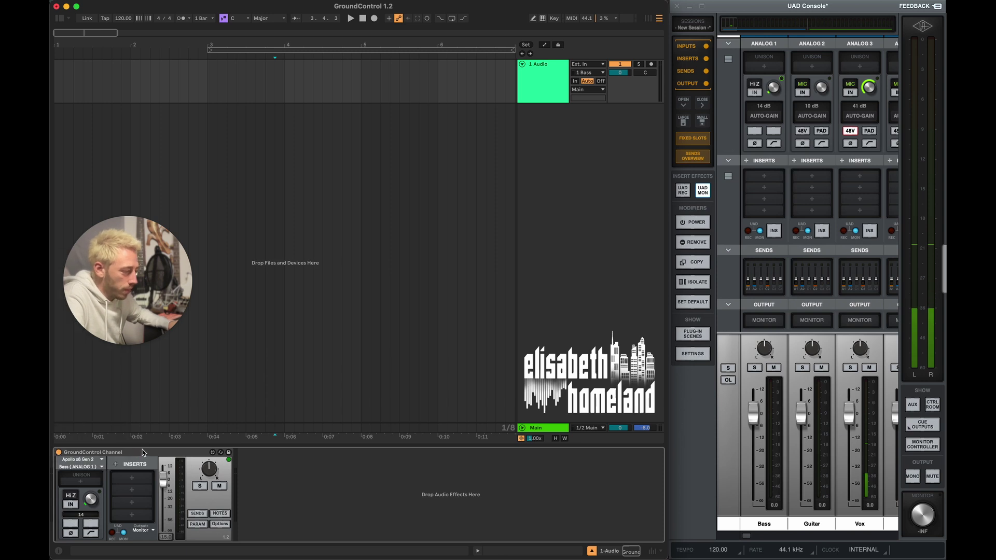
Adjust the Bass channel's gain, pan and level, leaving the fader at -22.5 dB
{"action": "mouse_move", "coordinate": [163, 478]}
{"action": "left_mouse_down"}
{"action": "mouse_move", "coordinate": [163, 511]}
{"action": "mouse_move", "coordinate": [163, 489]}
{"action": "left_mouse_up"}
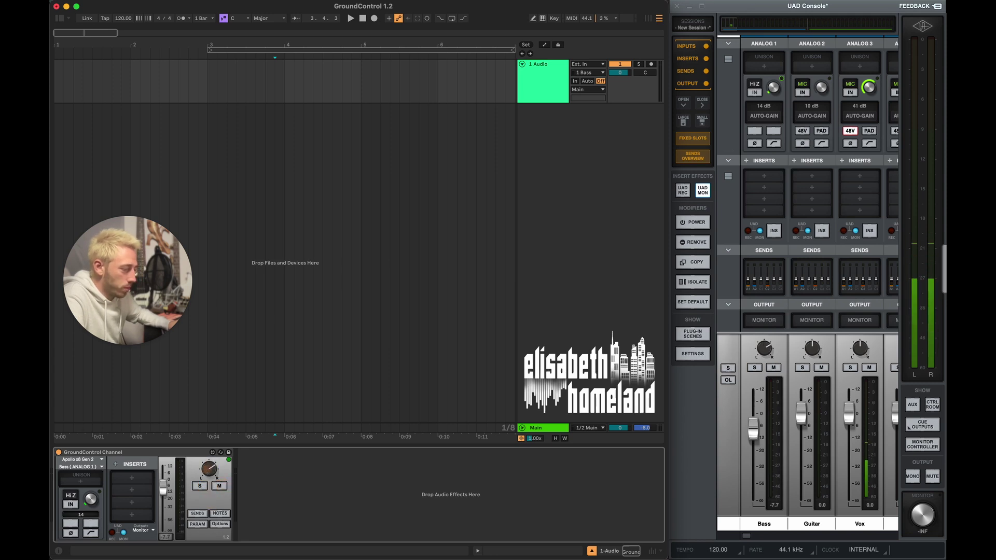
{"action": "left_click_drag", "start_coordinate": [209, 470], "coordinate": [208, 472]}
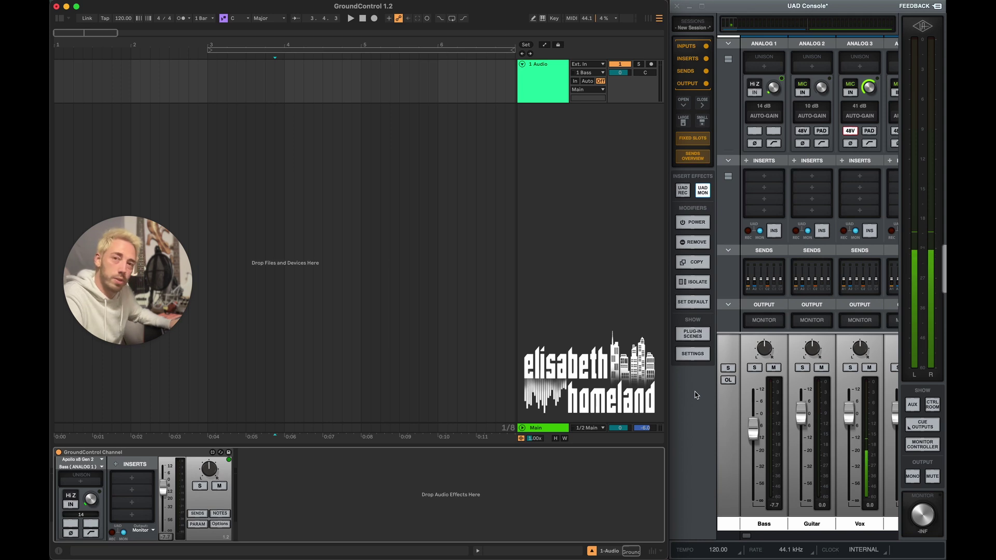
{"action": "left_click_drag", "start_coordinate": [750, 436], "coordinate": [756, 456]}
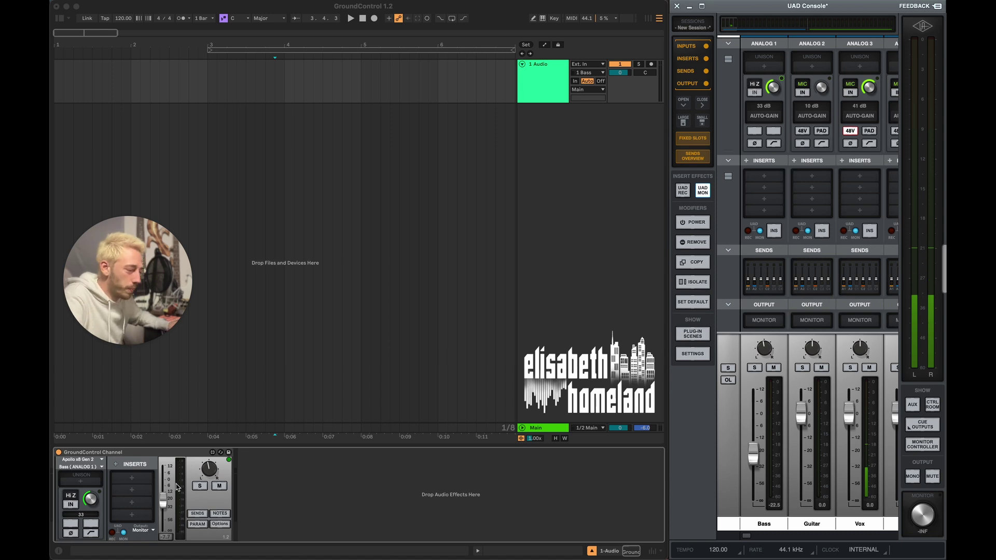
Load Galaxy Tape Echo from the Delay category onto a Bass channel insert
{"action": "left_click", "coordinate": [140, 477]}
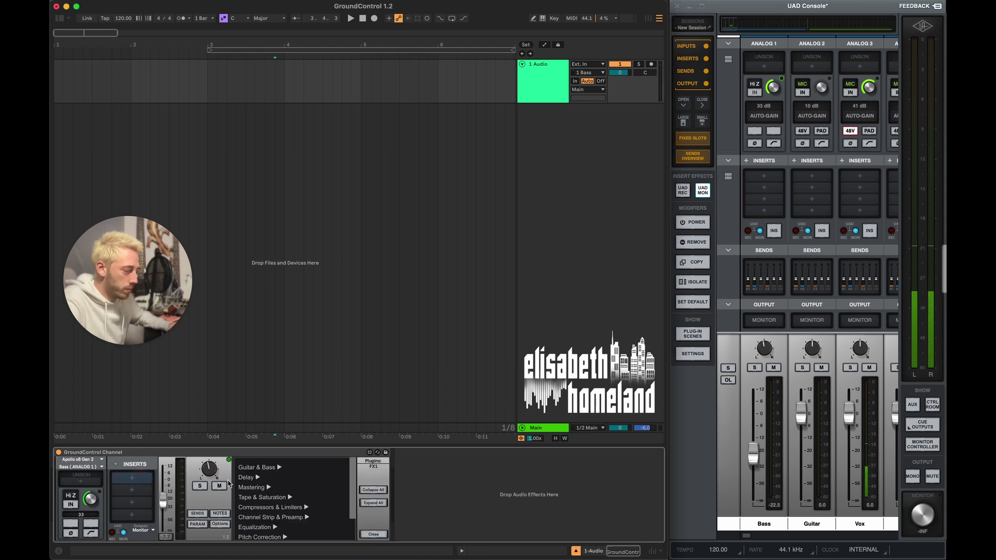
{"action": "left_click", "coordinate": [247, 477]}
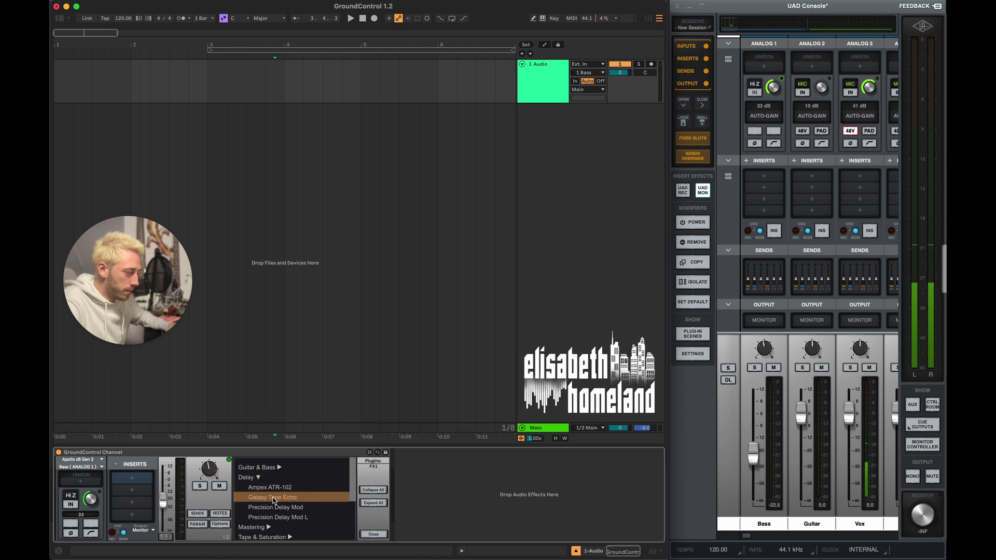
{"action": "left_click", "coordinate": [273, 497]}
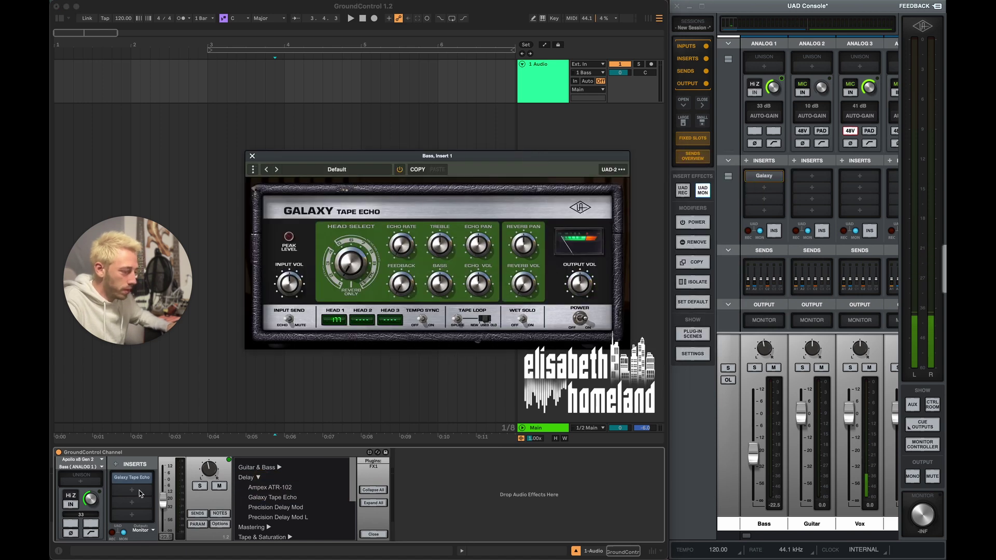
{"action": "left_click", "coordinate": [139, 490]}
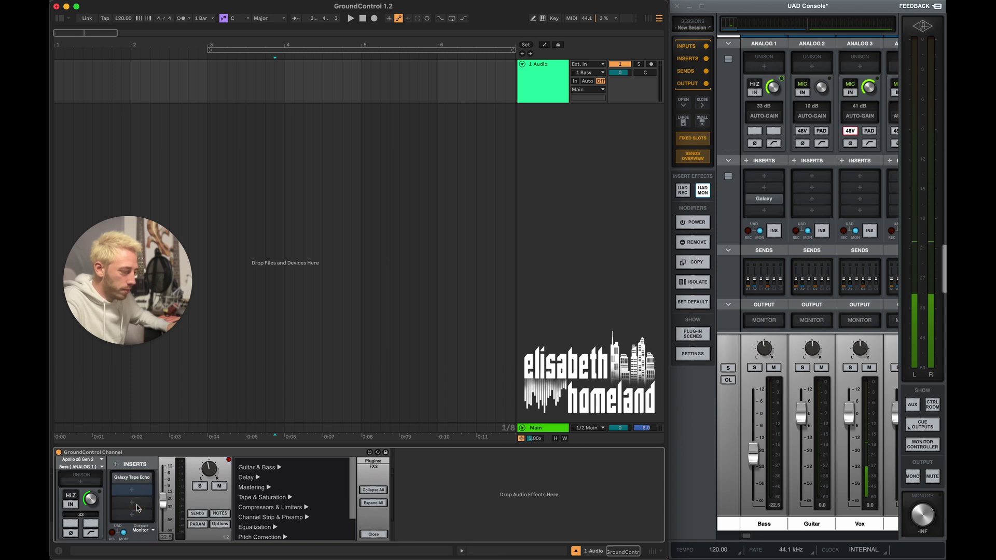
Move Galaxy Tape Echo to the third insert slot and reset the fader to 0 dB
{"action": "left_click", "coordinate": [138, 504]}
{"action": "left_click", "coordinate": [138, 504]}
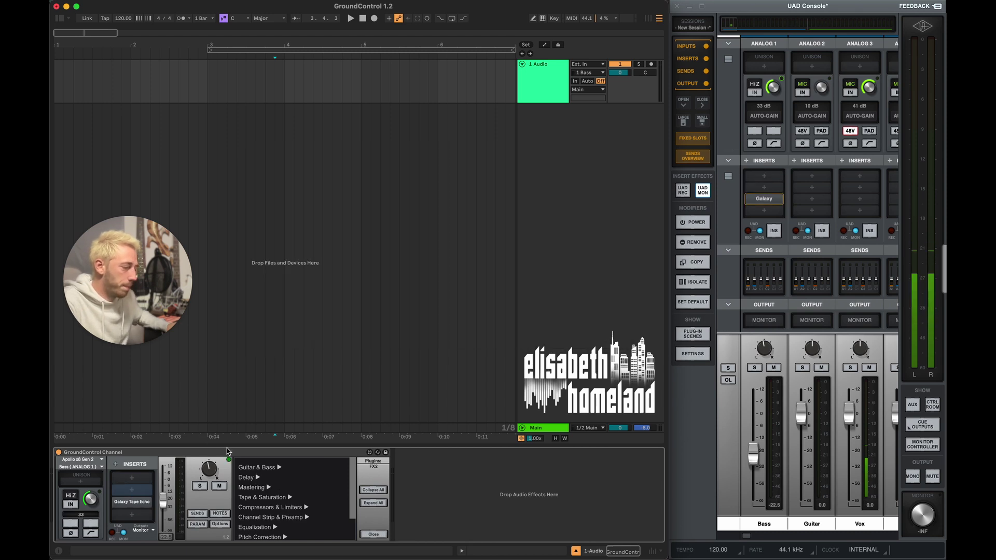
{"action": "double_click", "coordinate": [164, 501]}
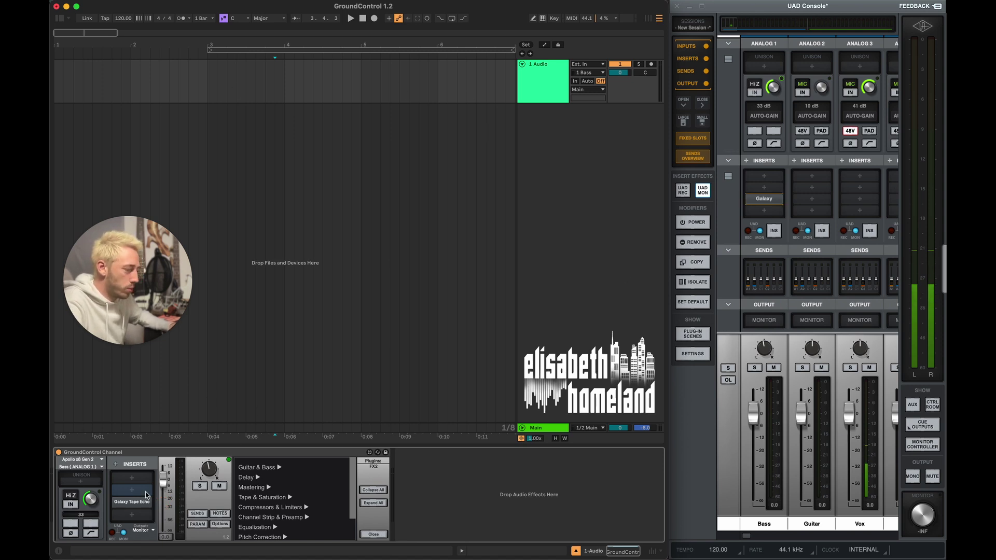
Record monitor-volume automation, pull bars 3–4 down, and play it back from bar 3
{"action": "key", "text": "a"}
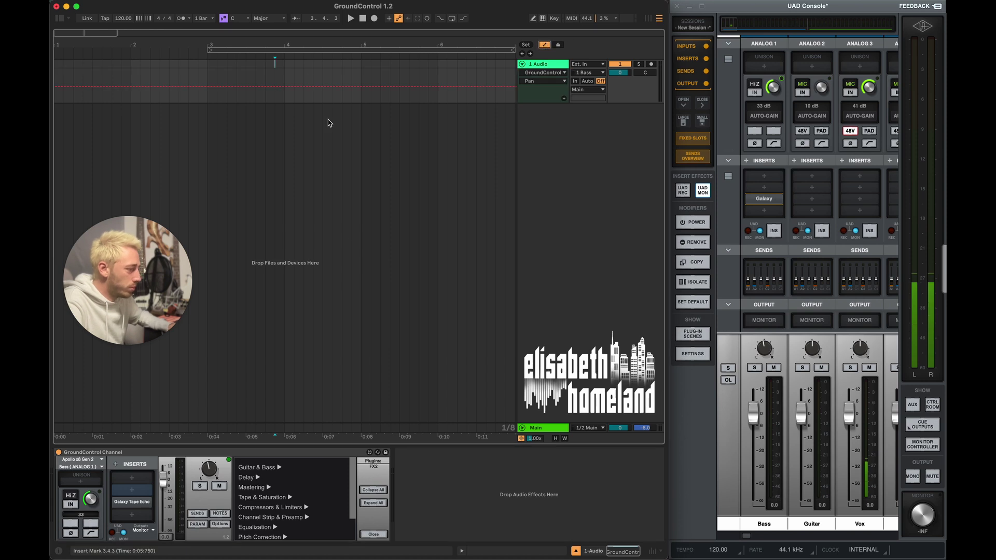
{"action": "left_click_drag", "start_coordinate": [163, 478], "coordinate": [164, 466]}
{"action": "mouse_move", "coordinate": [226, 102]}
{"action": "left_mouse_down"}
{"action": "mouse_move", "coordinate": [235, 85]}
{"action": "mouse_move", "coordinate": [305, 79]}
{"action": "mouse_move", "coordinate": [261, 71]}
{"action": "mouse_move", "coordinate": [262, 93]}
{"action": "left_mouse_up"}
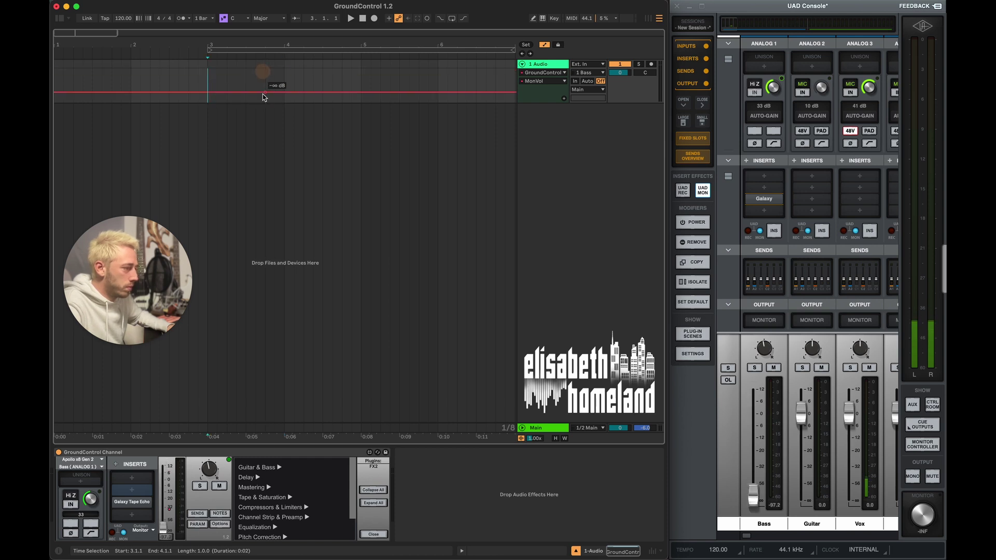
{"action": "left_click", "coordinate": [219, 92]}
{"action": "left_click", "coordinate": [216, 85]}
{"action": "key", "text": "space"}
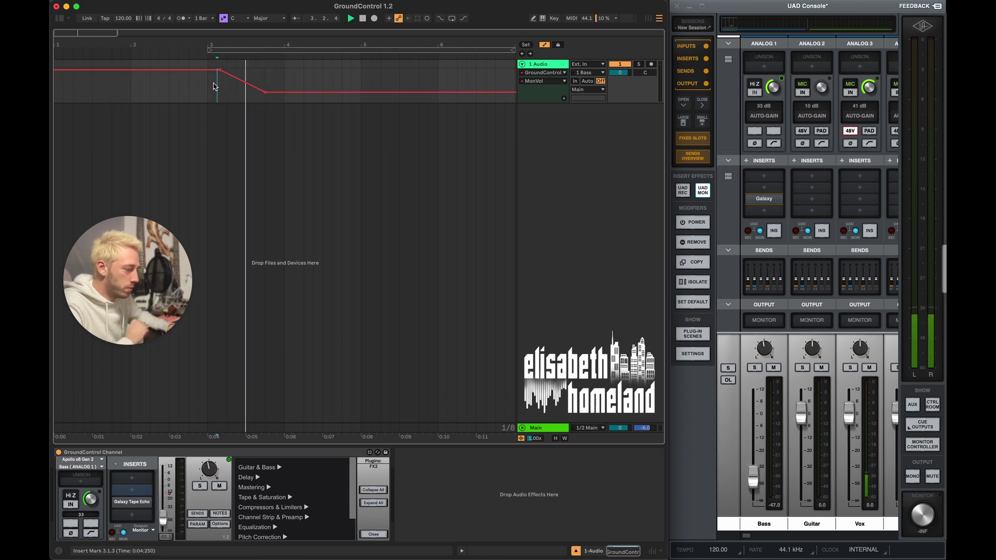
Switch the automation lane to QPara[1], then set Galaxy Tape Echo to use all three heads
{"action": "left_click", "coordinate": [146, 491]}
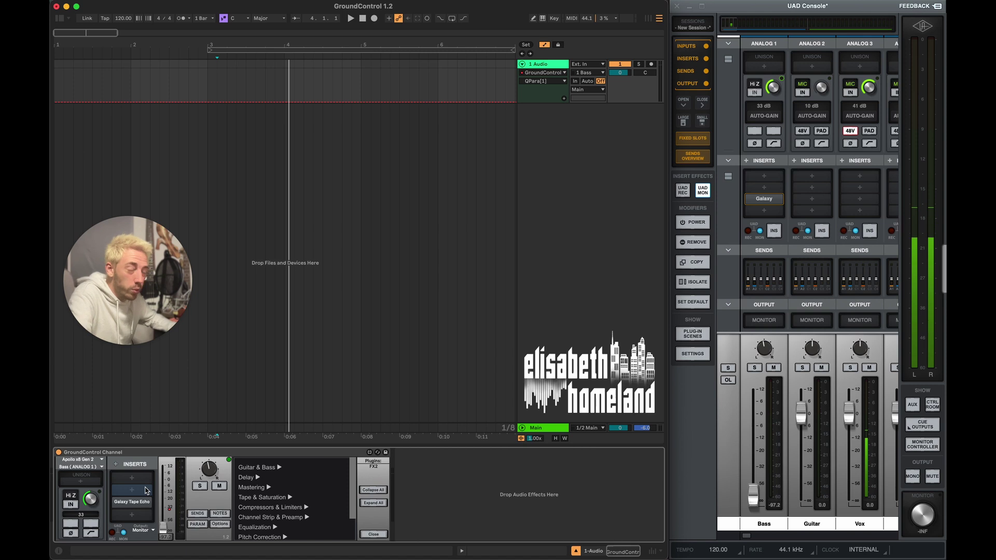
{"action": "double_click", "coordinate": [131, 501]}
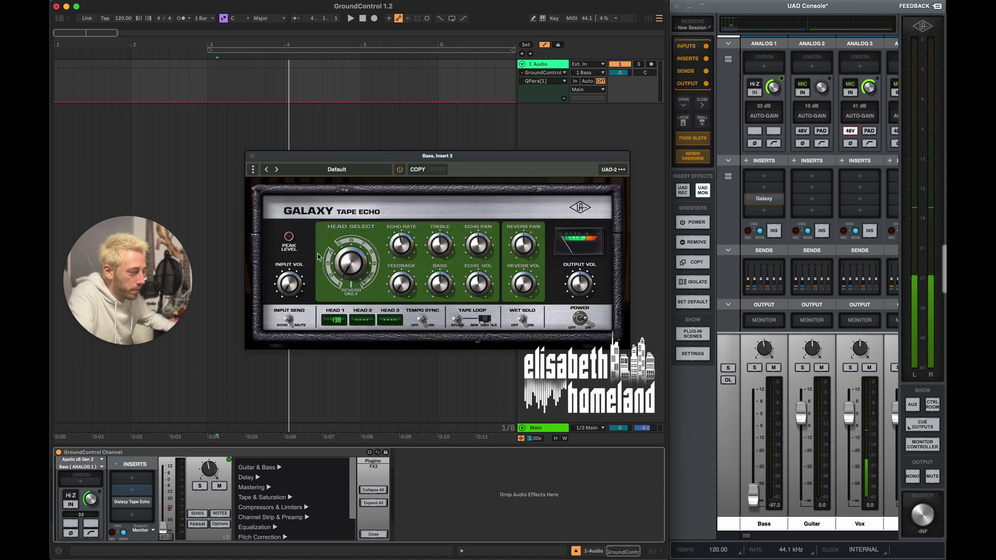
{"action": "left_click", "coordinate": [331, 278]}
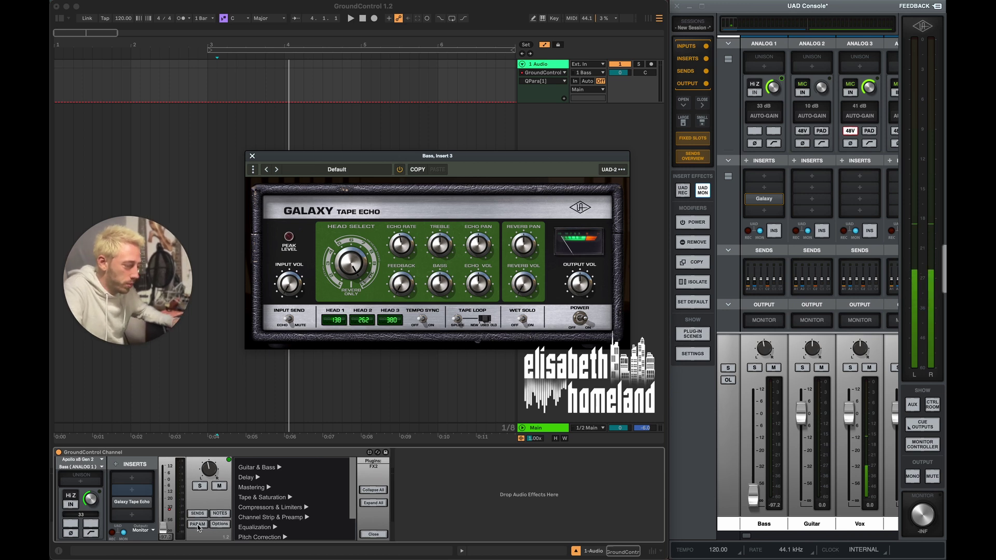
Map GroundControl's first parameter slot to FX3 Galaxy Tape Echo's Head Sel and turn it to 4
{"action": "left_click", "coordinate": [198, 524]}
{"action": "left_click", "coordinate": [265, 463]}
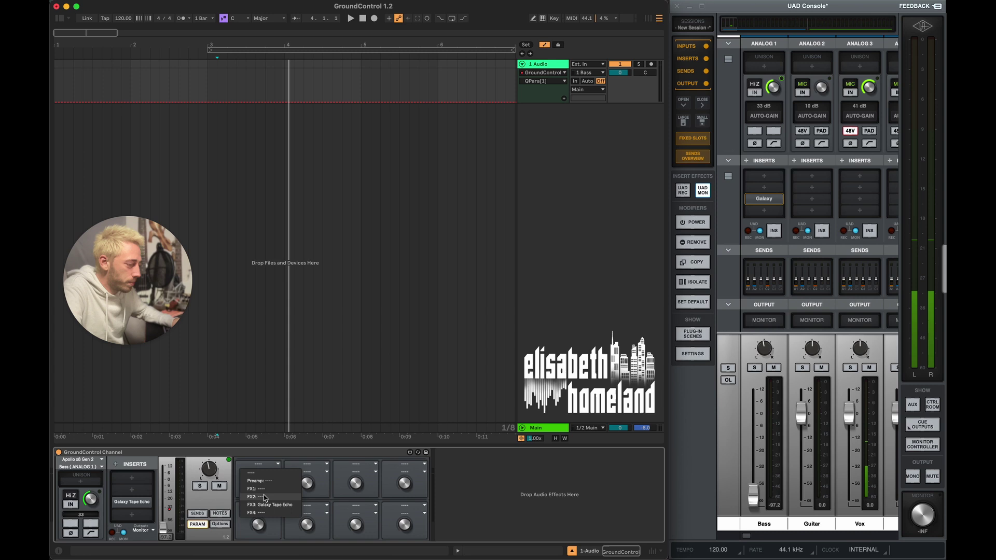
{"action": "left_click", "coordinate": [264, 502]}
{"action": "left_click", "coordinate": [262, 473]}
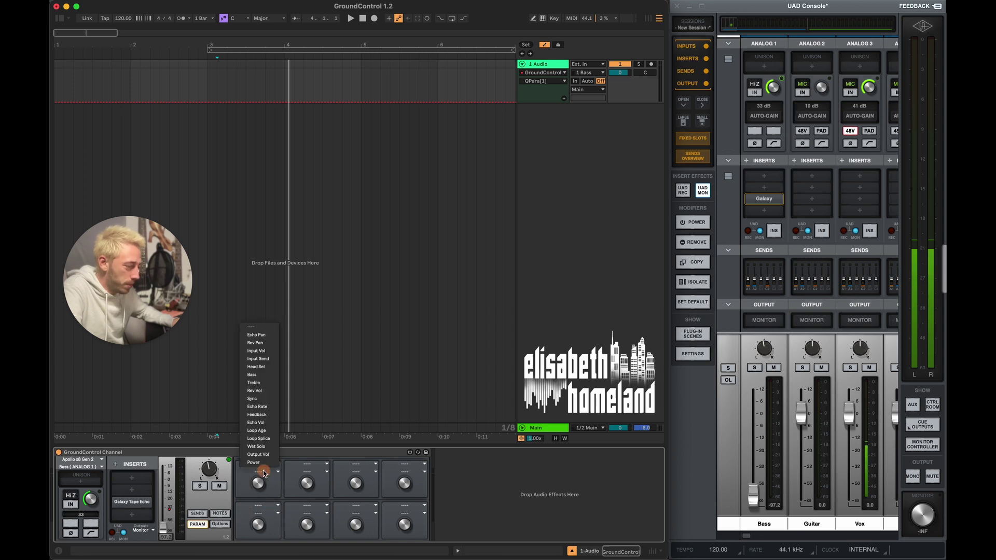
{"action": "left_click", "coordinate": [264, 369]}
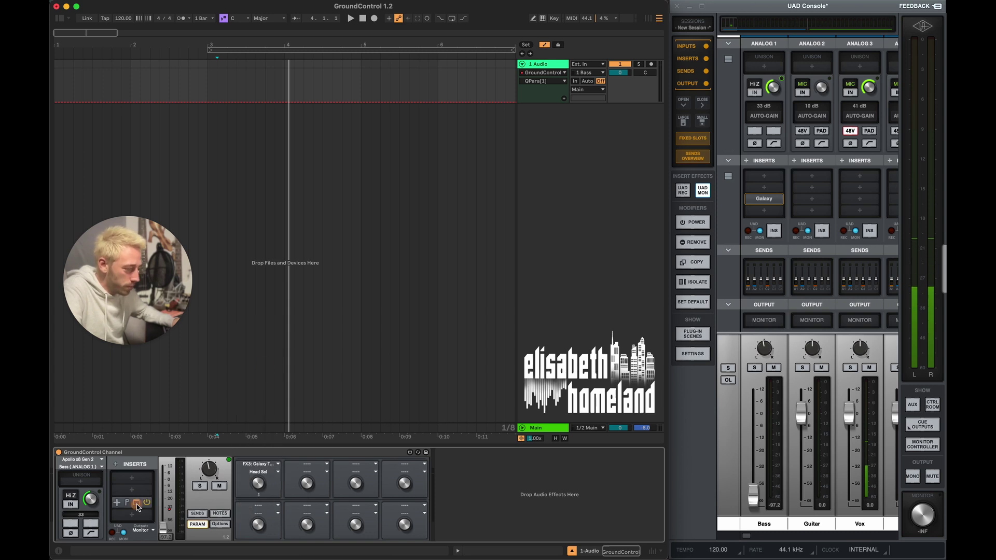
{"action": "left_click", "coordinate": [132, 501]}
{"action": "mouse_move", "coordinate": [254, 486]}
{"action": "left_mouse_down"}
{"action": "mouse_move", "coordinate": [261, 436]}
{"action": "mouse_move", "coordinate": [254, 466]}
{"action": "left_mouse_up"}
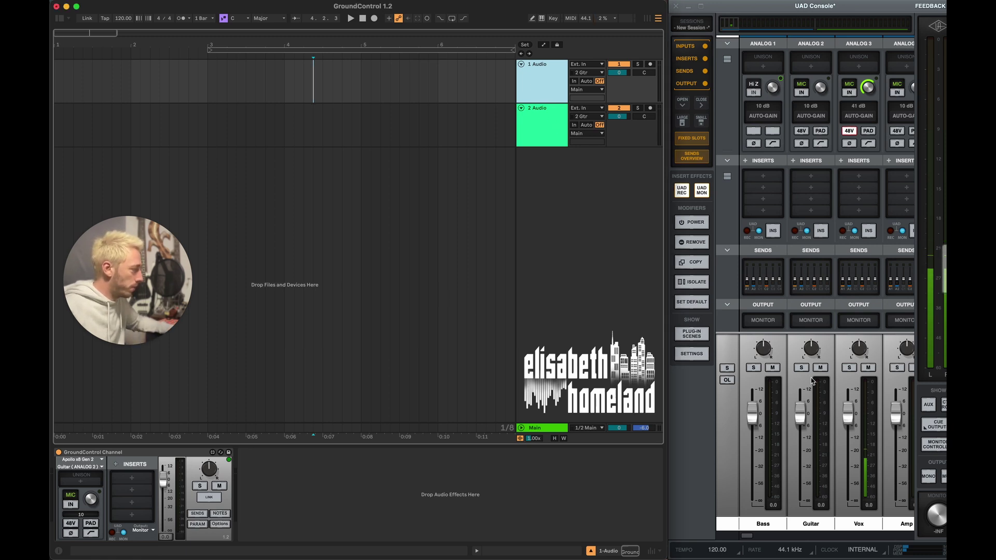
Select the 2 Audio track carrying the Guitar input
{"action": "left_click", "coordinate": [549, 135]}
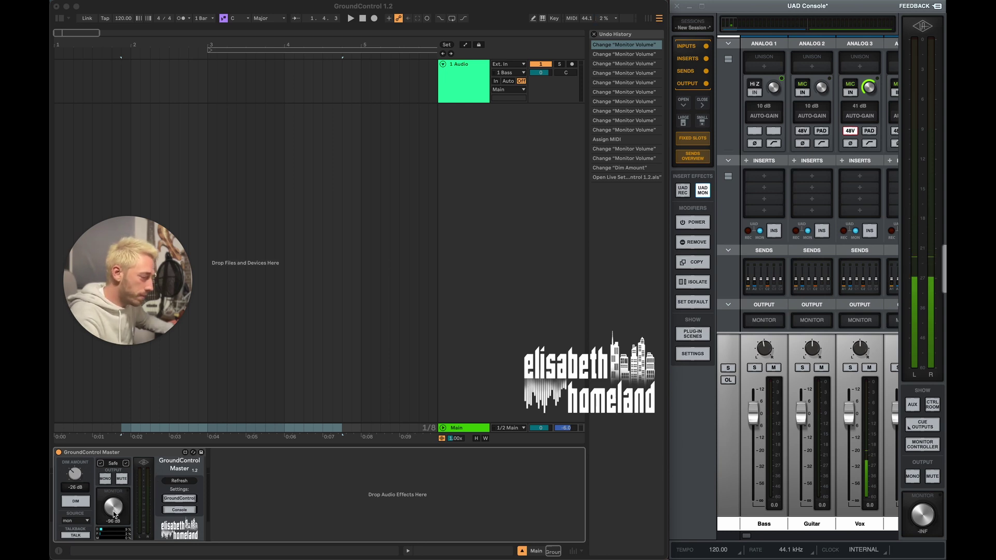
Raise the monitor level to -6 dB and toggle MONO and MUTE on, then off
{"action": "left_click_drag", "start_coordinate": [114, 515], "coordinate": [114, 451]}
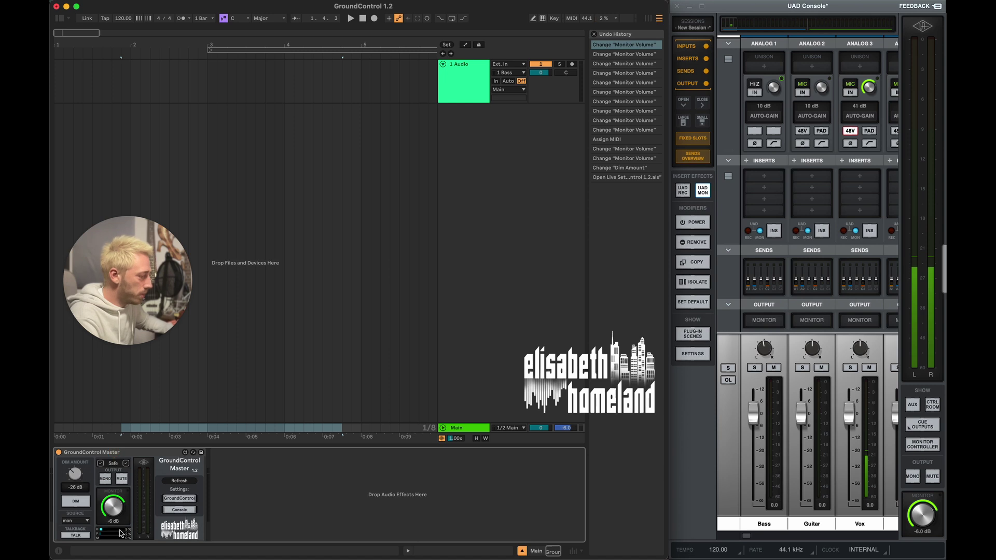
{"action": "left_click", "coordinate": [104, 478]}
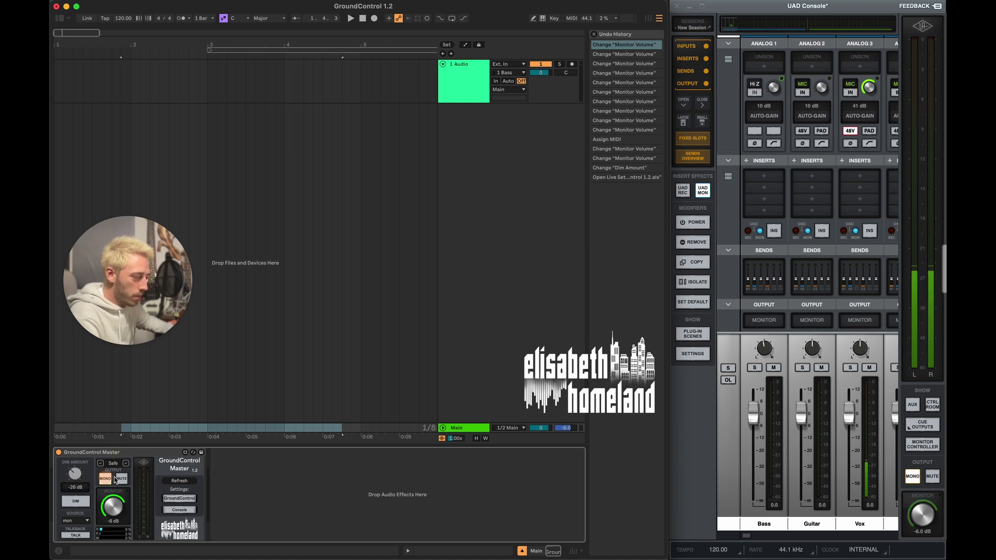
{"action": "left_click", "coordinate": [121, 478]}
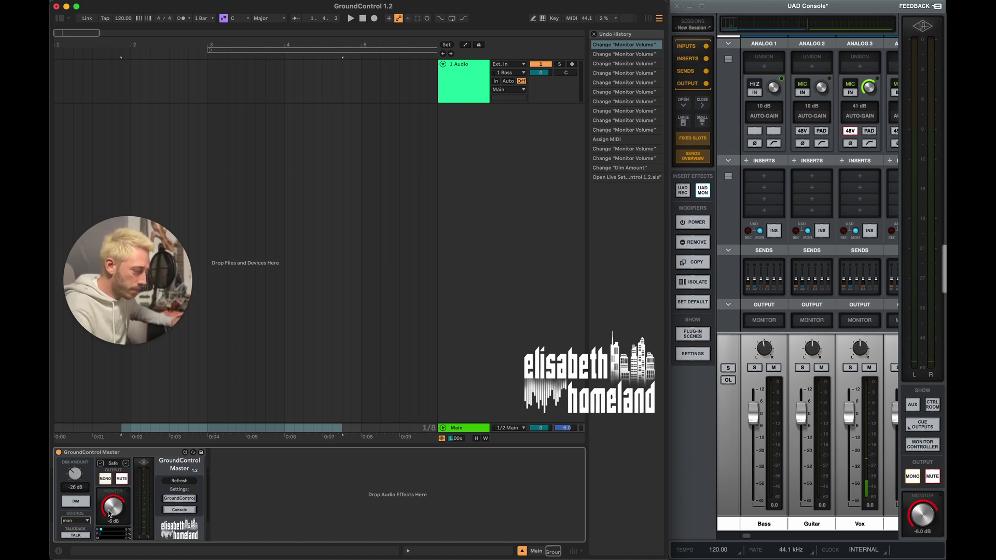
{"action": "left_click", "coordinate": [122, 478]}
{"action": "left_click", "coordinate": [105, 478]}
Lower the monitor level to -13 dB and switch the device from Safe to Remote
{"action": "left_click_drag", "start_coordinate": [114, 503], "coordinate": [115, 491]}
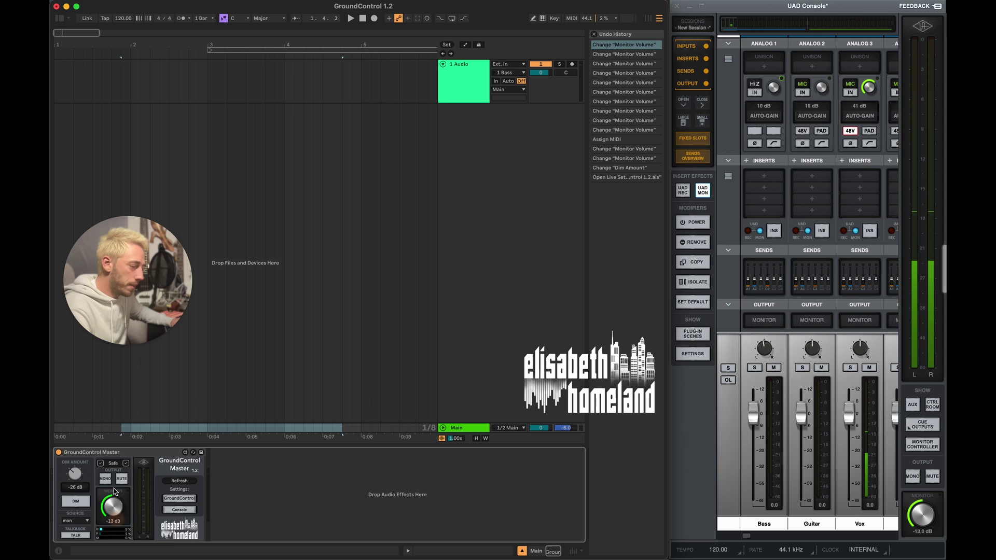
{"action": "left_click", "coordinate": [114, 464]}
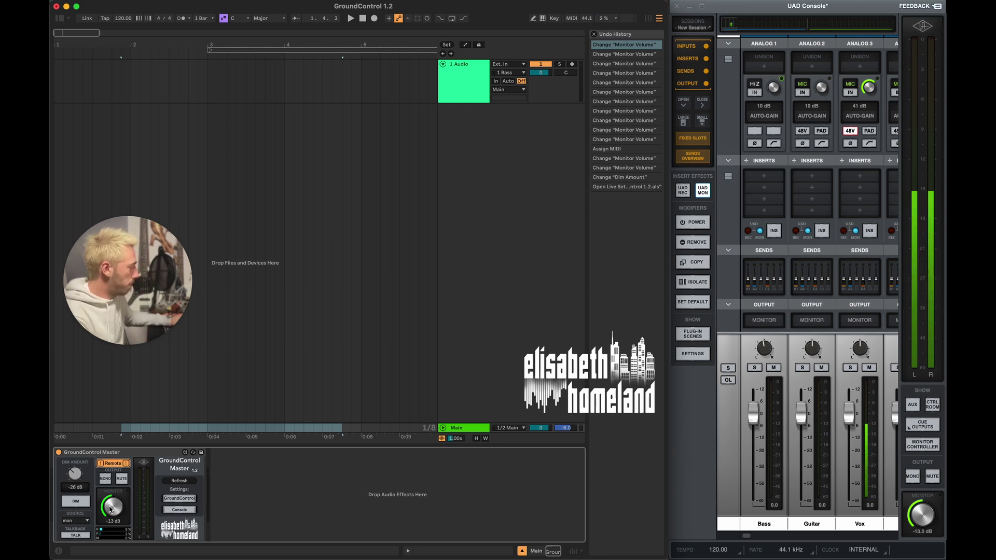
Scroll the monitor volume up and down, then undo and redo it back to -16 dB
{"action": "scroll", "coordinate": [110, 510], "scroll_direction": "up", "scroll_amount": 5}
{"action": "scroll", "coordinate": [110, 510], "scroll_direction": "down", "scroll_amount": 2}
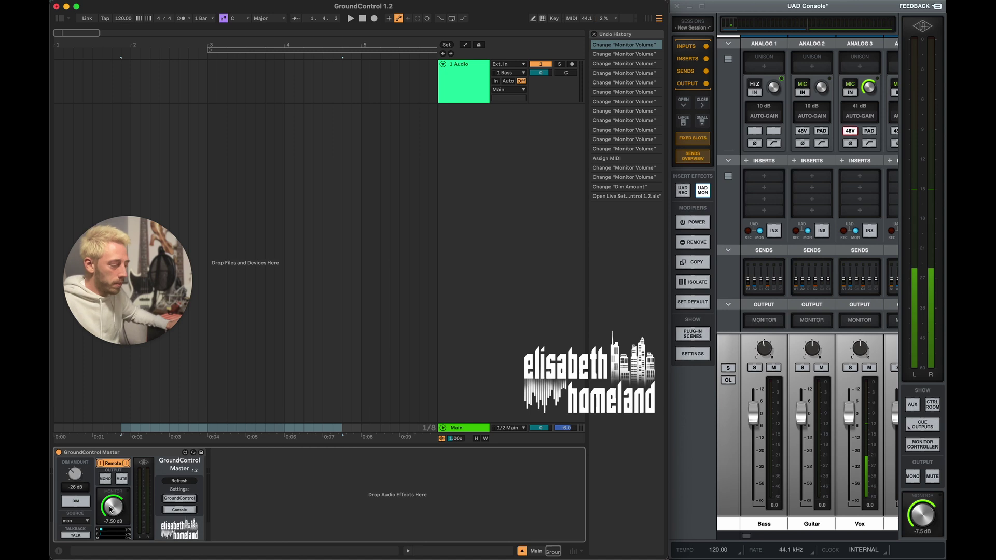
{"action": "scroll", "coordinate": [110, 510], "scroll_direction": "down", "scroll_amount": 10}
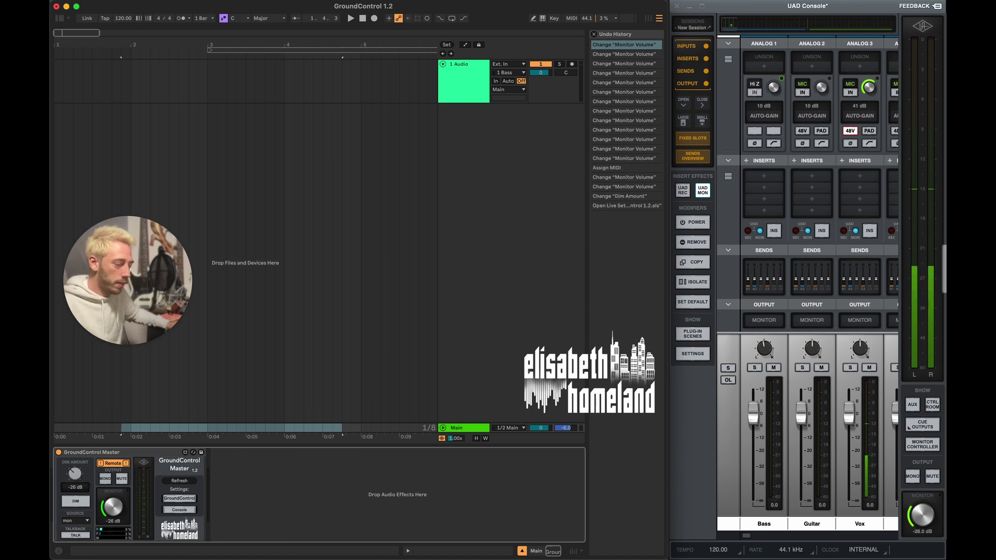
{"action": "scroll", "coordinate": [113, 507], "scroll_direction": "up", "scroll_amount": 7}
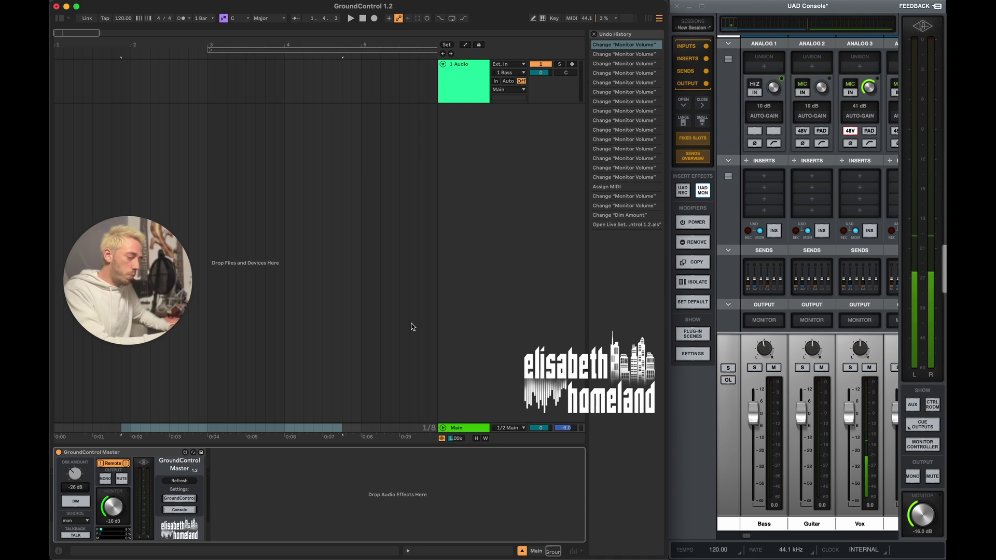
{"action": "key", "text": "super+z"}
{"action": "key", "text": "super+z"}
{"action": "key", "text": "super+shift+z"}
{"action": "key", "text": "super+shift+z"}
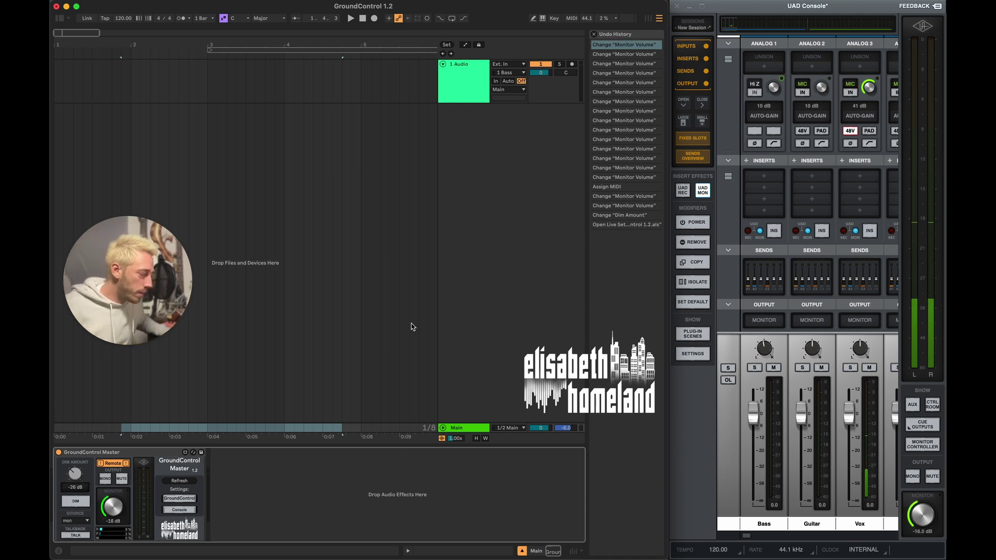
Toggle the monitor out of remote control, test undo/redo, then toggle the mode back
{"action": "left_click", "coordinate": [113, 463]}
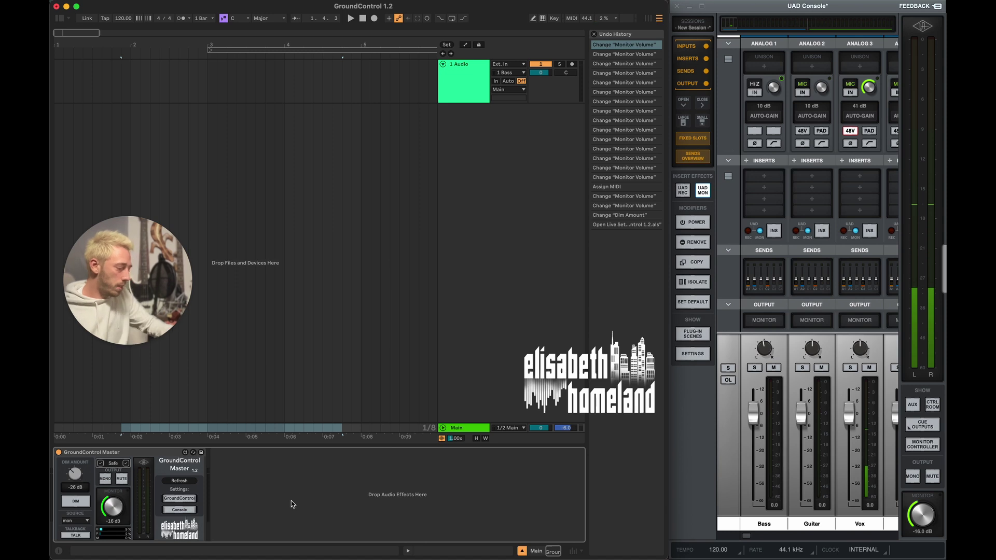
{"action": "key", "text": "super+z"}
{"action": "key", "text": "super+z"}
{"action": "key", "text": "super+z"}
{"action": "key", "text": "super+z"}
{"action": "key", "text": "super+z"}
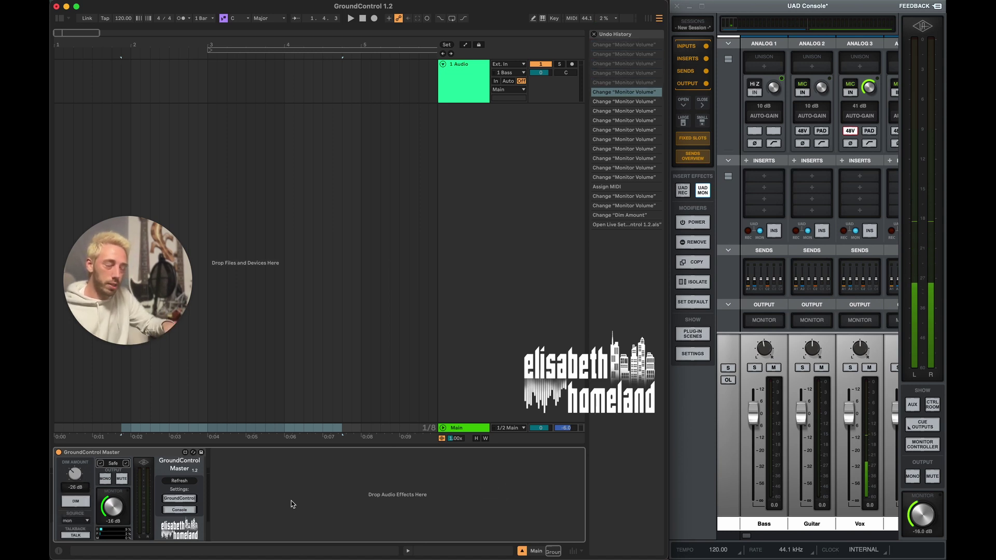
{"action": "key", "text": "shift+super+z"}
{"action": "key", "text": "shift+super+z"}
{"action": "key", "text": "shift+super+z"}
{"action": "key", "text": "shift+super+z"}
{"action": "key", "text": "shift+super+z"}
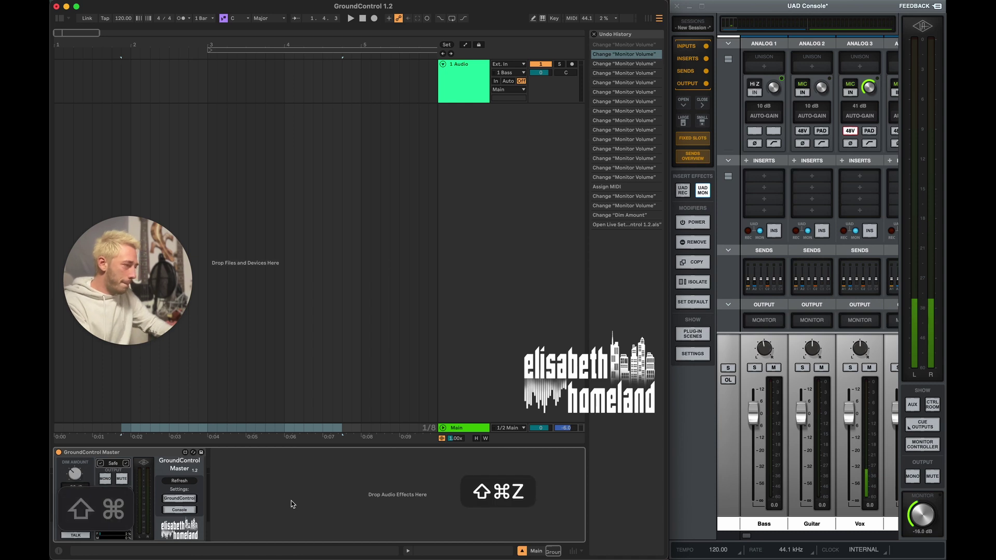
{"action": "left_click", "coordinate": [112, 463]}
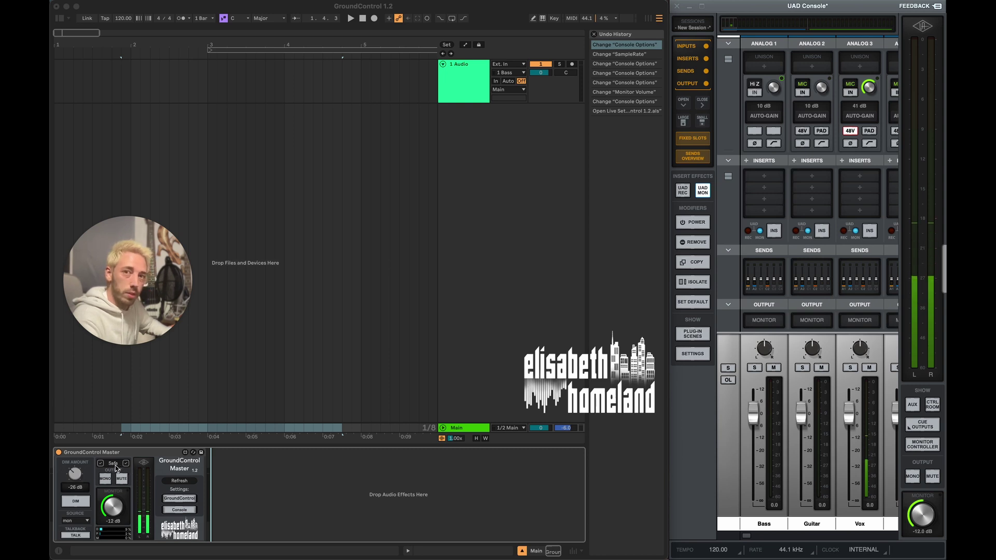
Bring up the Console Options panel from GroundControl Master's Console button
{"action": "left_click", "coordinate": [176, 511]}
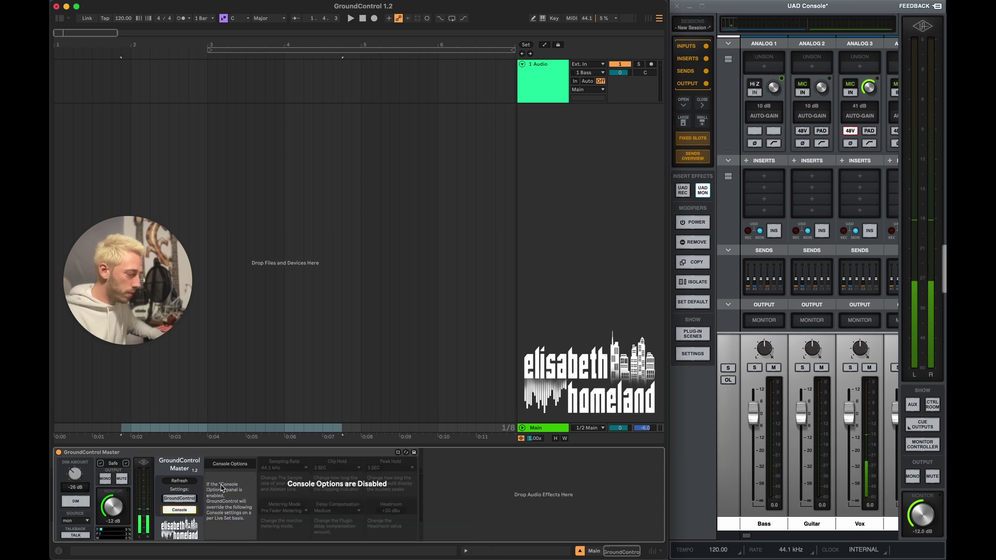
Enable Console Options, then open UAD Console's hardware preferences showing 44.1 kHz and +20 dBu
{"action": "left_click", "coordinate": [242, 465]}
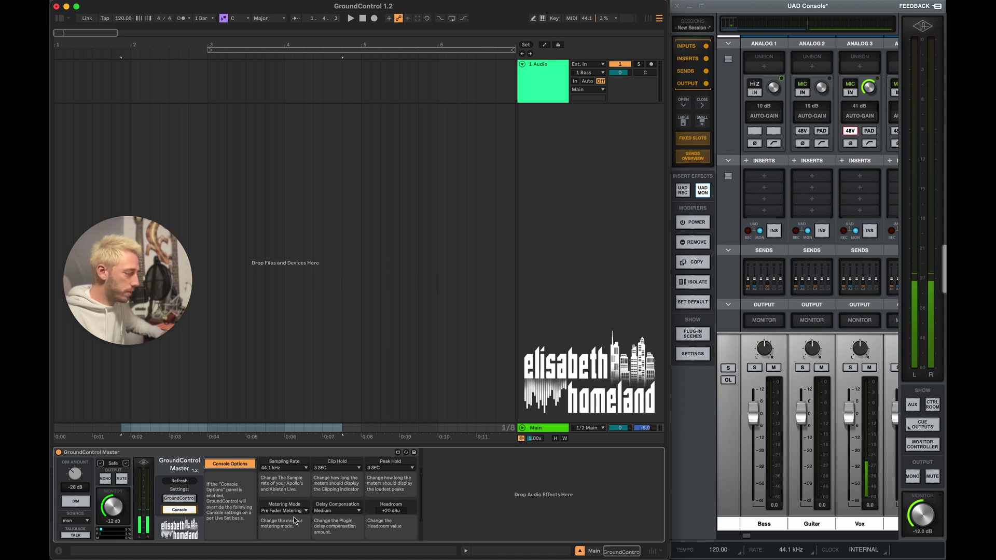
{"action": "left_click", "coordinate": [720, 465]}
{"action": "left_click", "coordinate": [93, 1]}
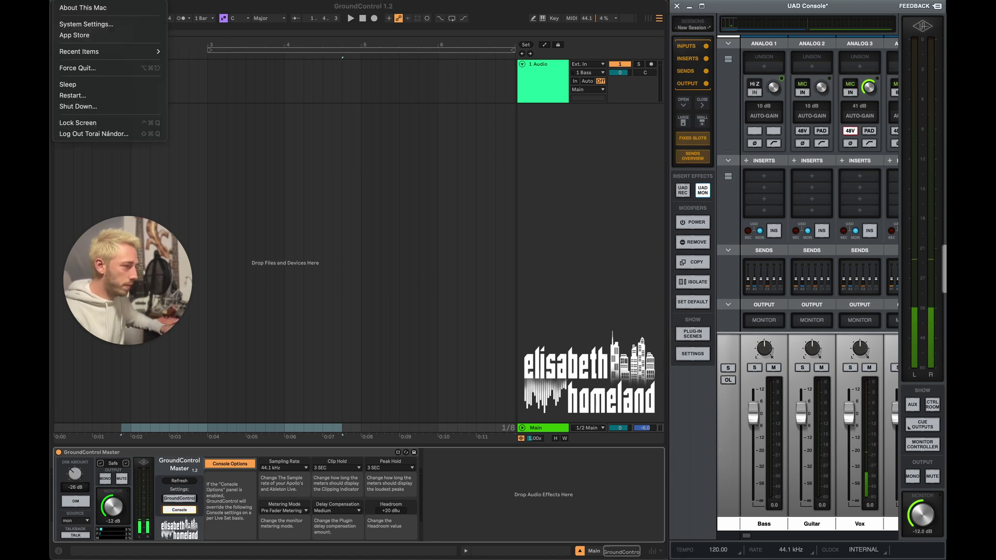
{"action": "left_click", "coordinate": [112, 35]}
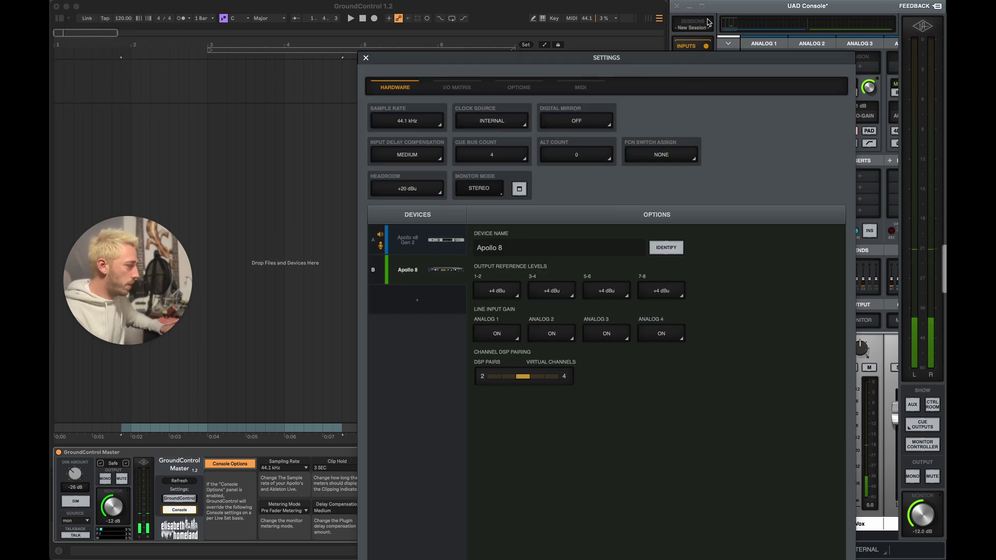
Close UAD Console's SETTINGS window to return to the mixer
{"action": "left_click", "coordinate": [366, 58]}
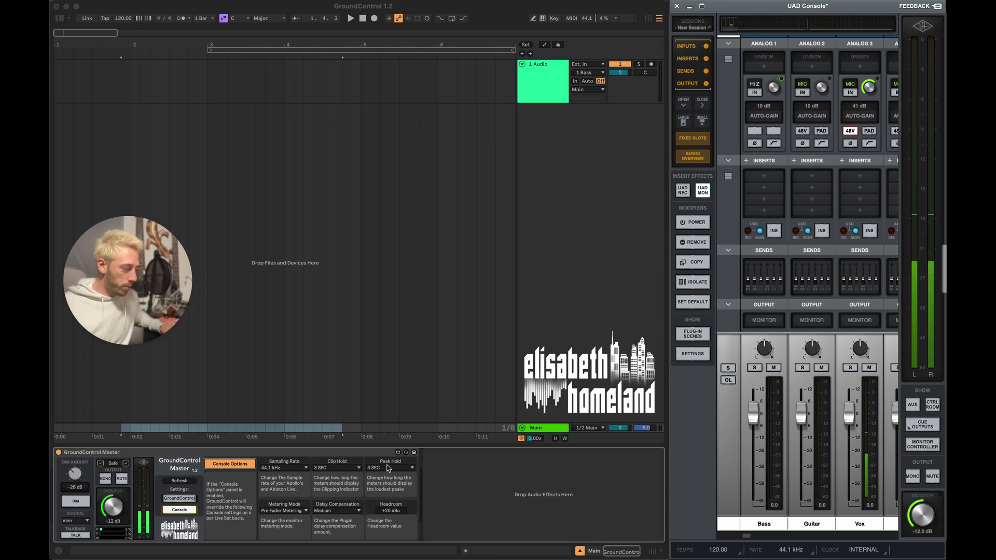
Leave Metering Mode as is and Delay Compensation at Medium, then switch Console Options off
{"action": "left_click", "coordinate": [291, 512]}
{"action": "left_click", "coordinate": [291, 511]}
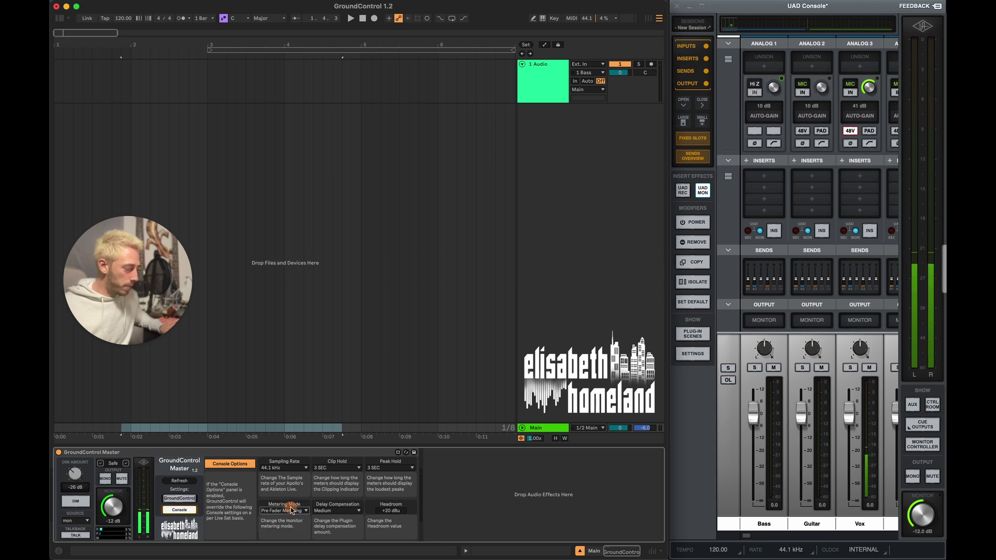
{"action": "left_click", "coordinate": [343, 512]}
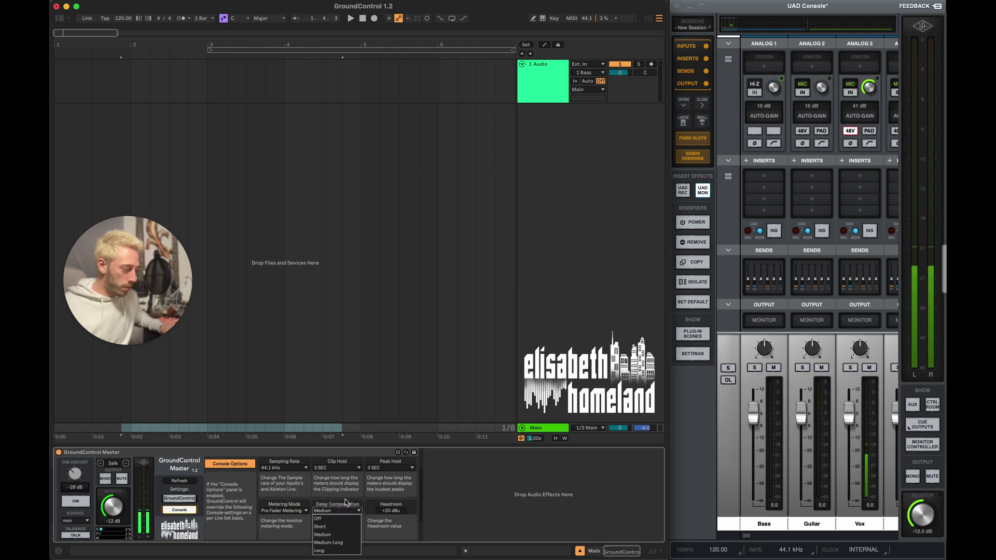
{"action": "left_click", "coordinate": [345, 502]}
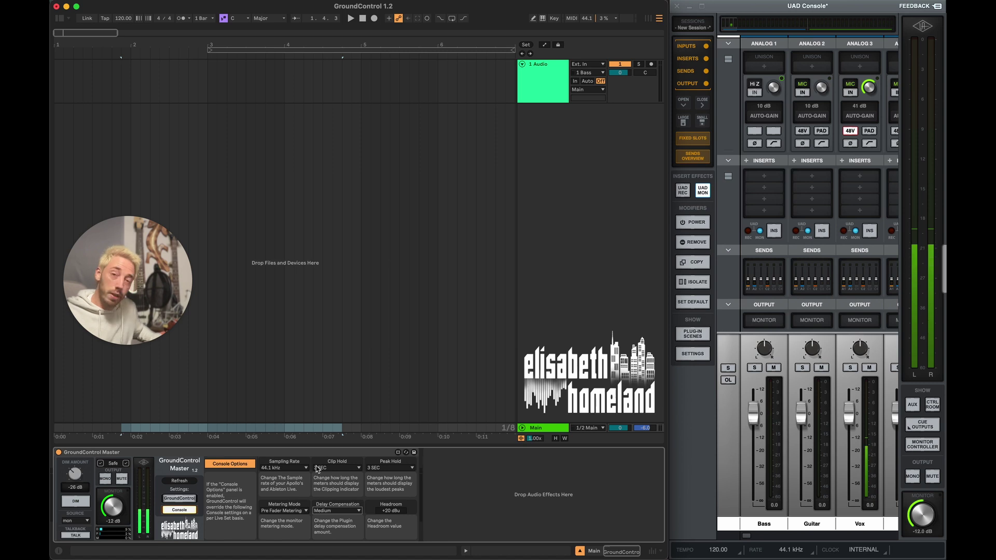
{"action": "left_click", "coordinate": [237, 463]}
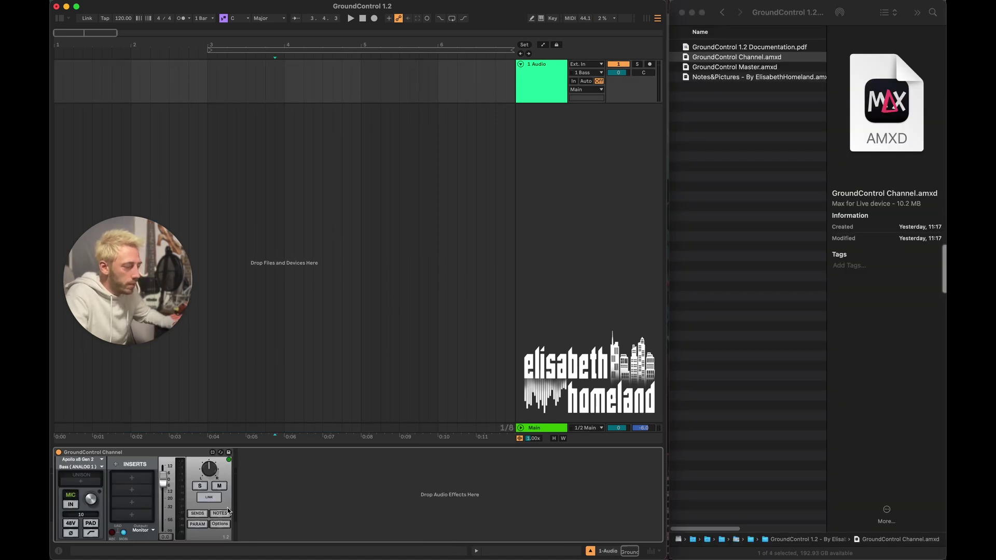
Pop the channel's Notes&Pics panel out into an enlarged floating window
{"action": "left_click", "coordinate": [225, 513]}
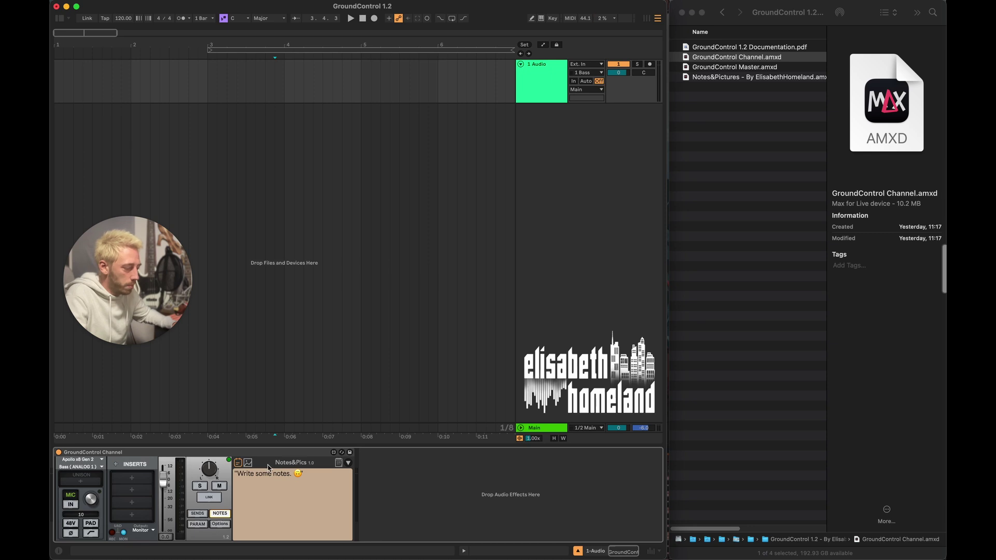
{"action": "left_click", "coordinate": [339, 465]}
{"action": "left_click_drag", "start_coordinate": [498, 283], "coordinate": [526, 265]}
{"action": "left_click", "coordinate": [519, 159]}
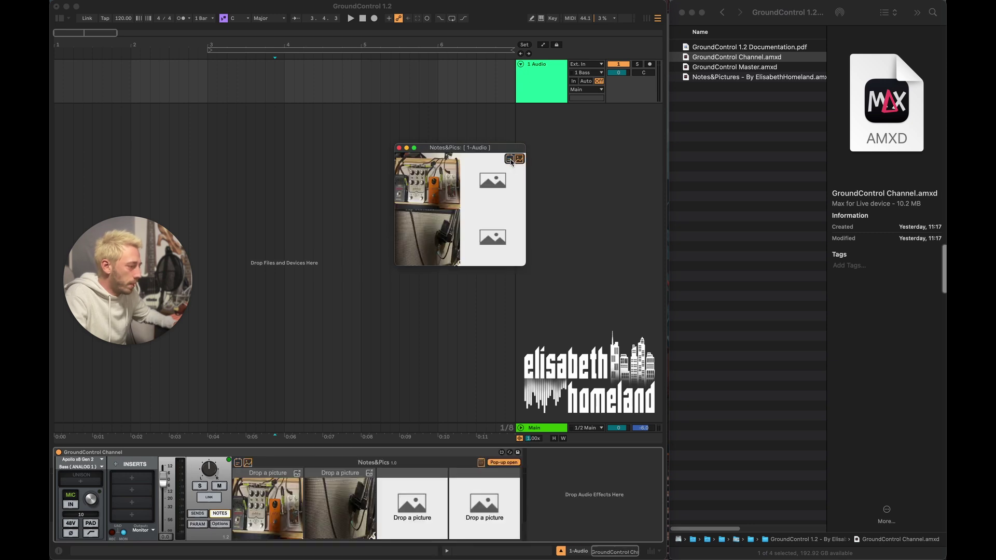
{"action": "left_click", "coordinate": [509, 159]}
{"action": "left_click_drag", "start_coordinate": [524, 265], "coordinate": [651, 369]}
Show the pictures view in the pop-up and display the track's automation lanes
{"action": "left_click", "coordinate": [577, 159]}
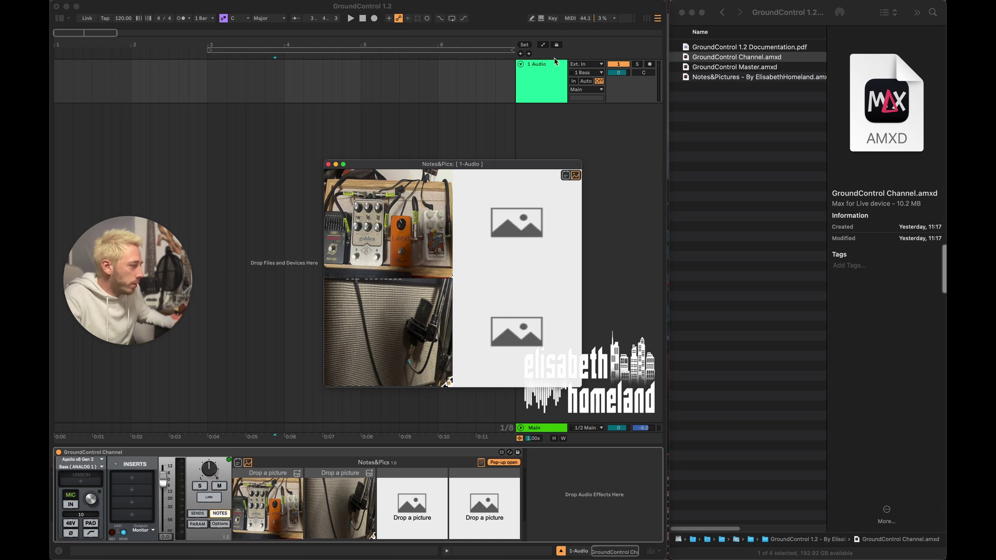
{"action": "left_click", "coordinate": [543, 44]}
{"action": "left_click", "coordinate": [543, 45]}
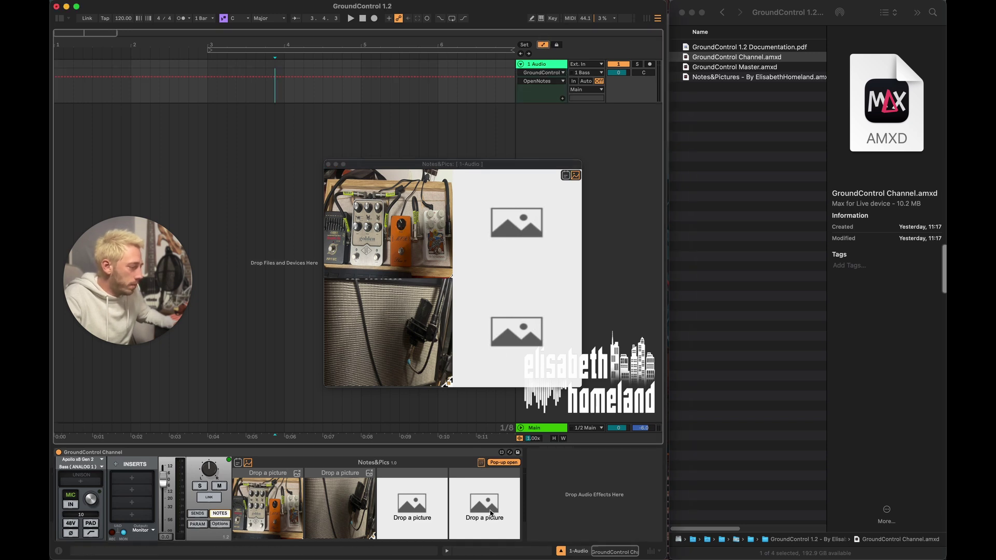
Close the floating Notes&Pics window
{"action": "left_click", "coordinate": [486, 465]}
{"action": "left_click", "coordinate": [486, 465]}
{"action": "left_click", "coordinate": [486, 464]}
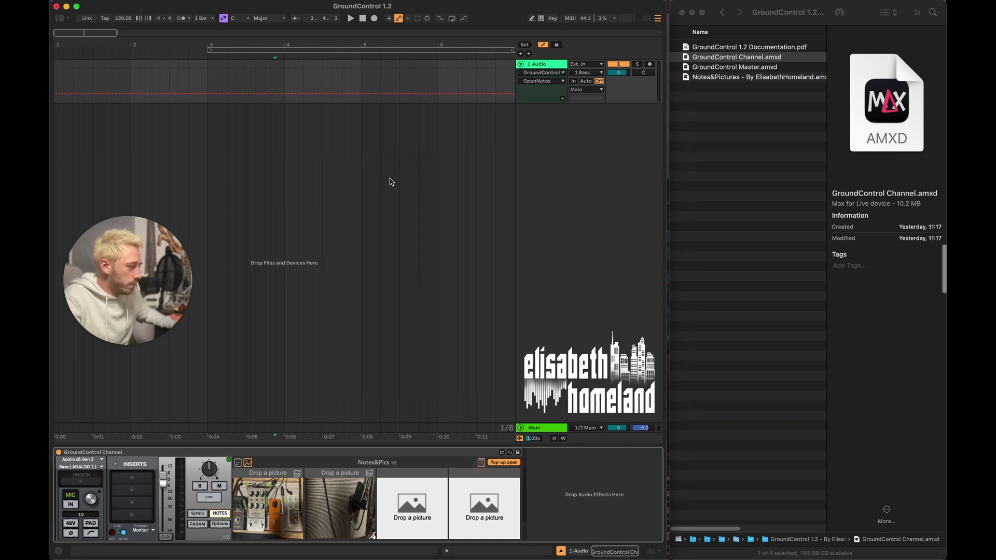
Draw a brief raised OpenNotes automation step at 4.4.3, play it back, and show the notes text
{"action": "left_click", "coordinate": [352, 94]}
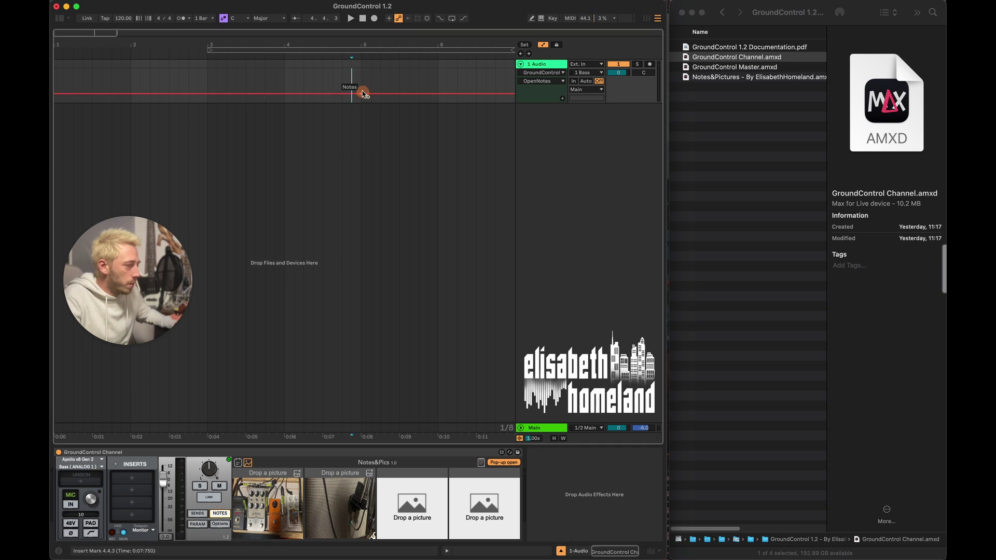
{"action": "left_click_drag", "start_coordinate": [356, 92], "coordinate": [360, 95]}
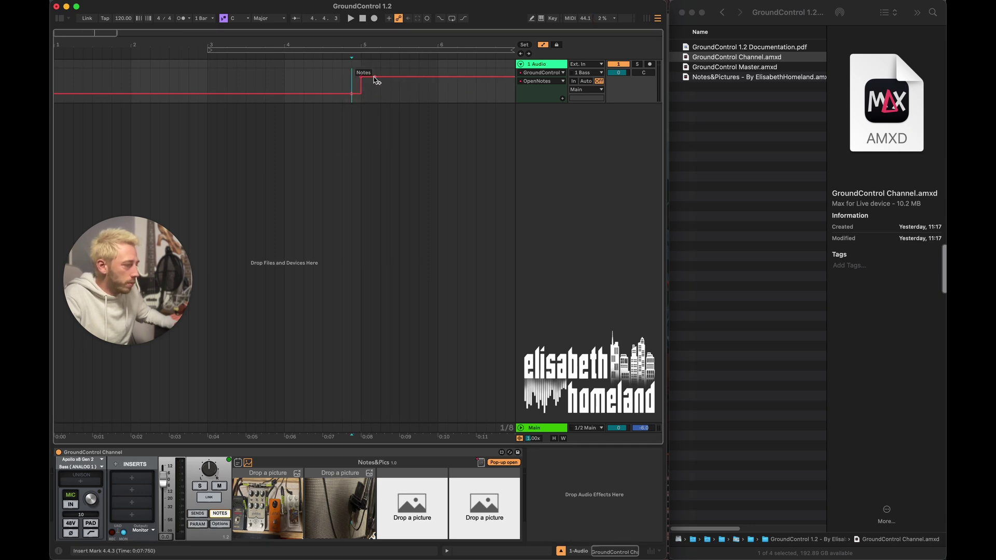
{"action": "left_click", "coordinate": [415, 78]}
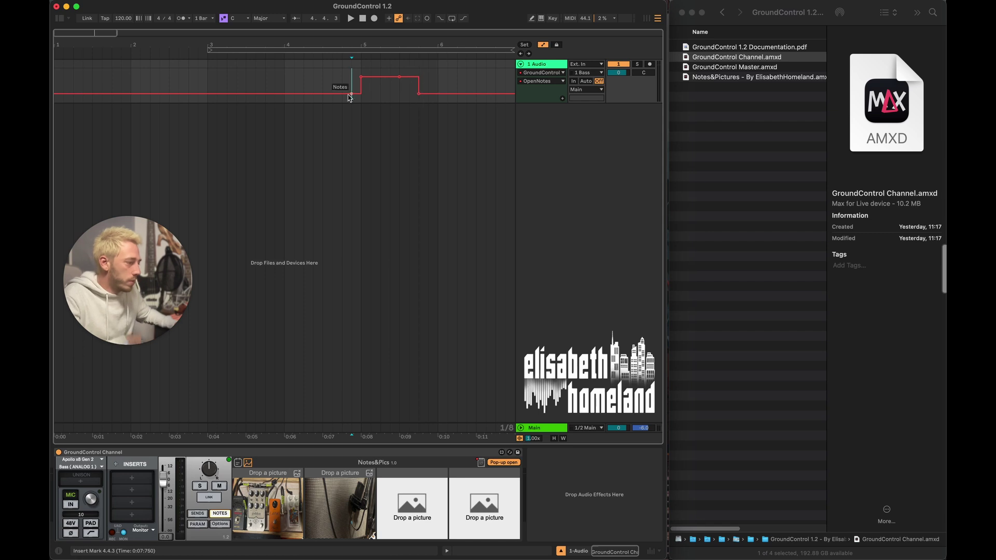
{"action": "key", "text": "space"}
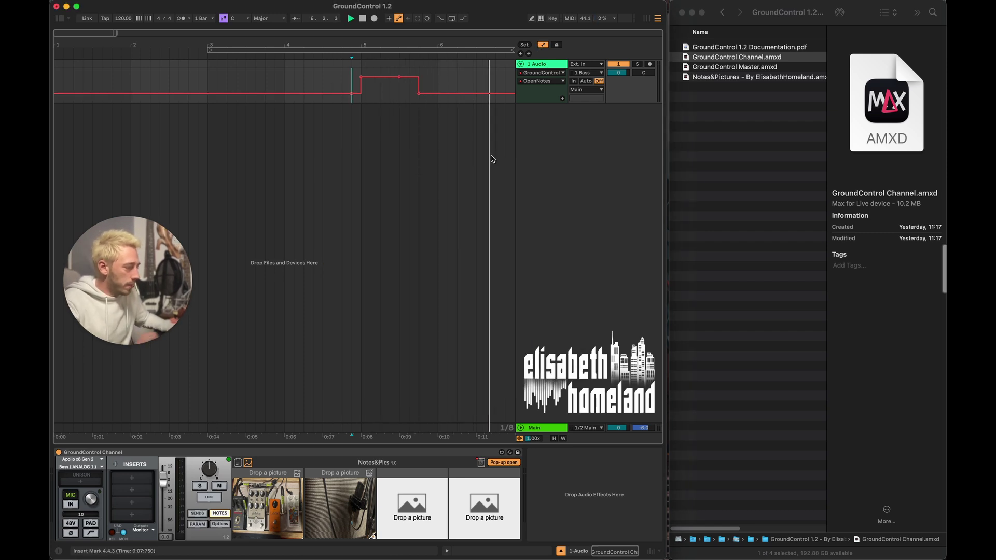
{"action": "left_click", "coordinate": [236, 463]}
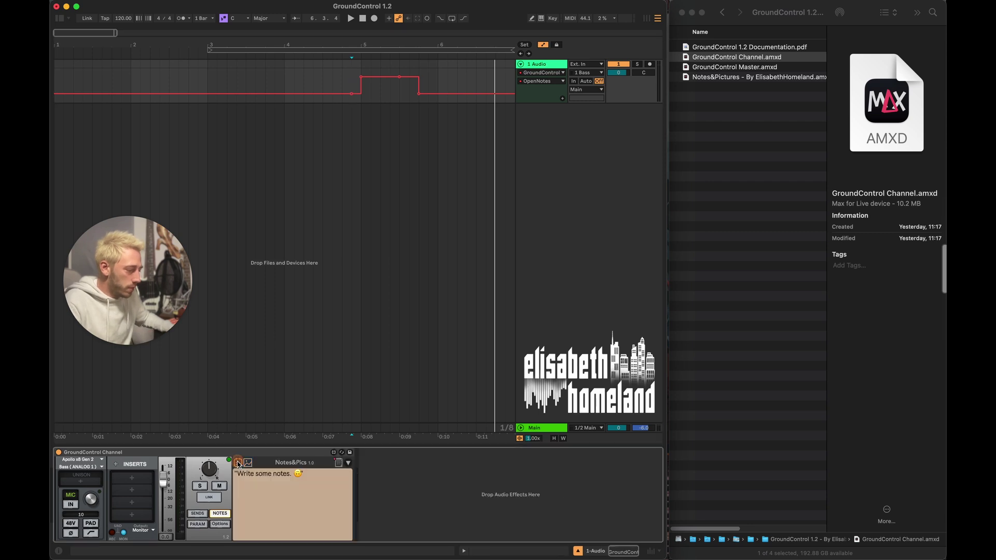
Set the notes font to SF Compact and raise the text size to 42
{"action": "left_click", "coordinate": [348, 463]}
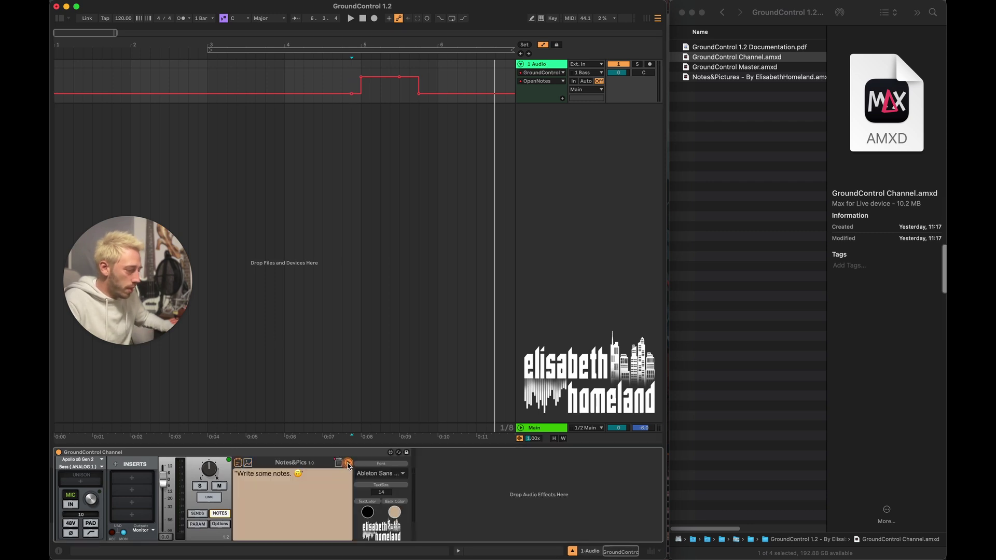
{"action": "left_click", "coordinate": [383, 477]}
{"action": "left_click", "coordinate": [632, 522]}
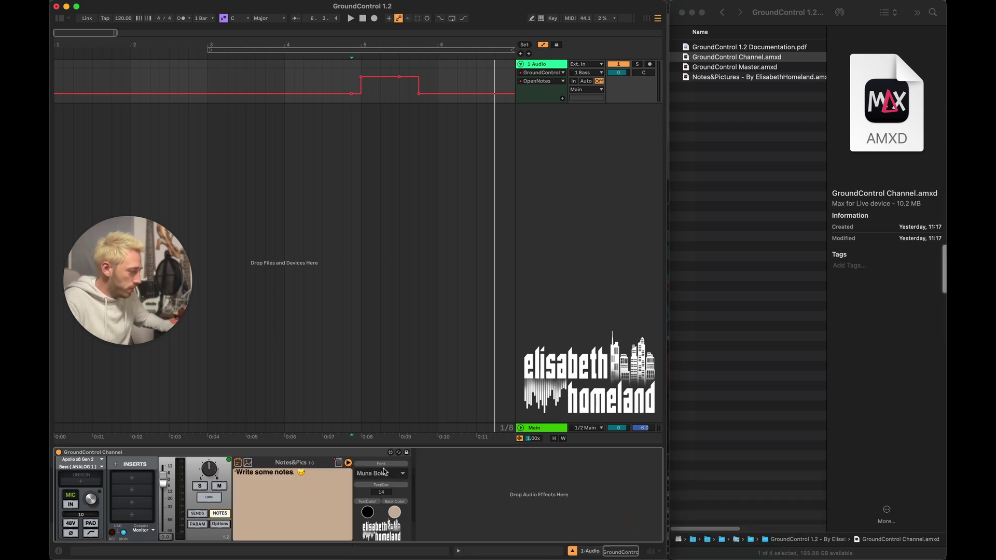
{"action": "left_click", "coordinate": [384, 472]}
{"action": "left_click", "coordinate": [726, 514]}
{"action": "left_click_drag", "start_coordinate": [382, 494], "coordinate": [382, 479]}
Give the notes blue-purple text on a light green background and close the pop-up
{"action": "left_click", "coordinate": [338, 464]}
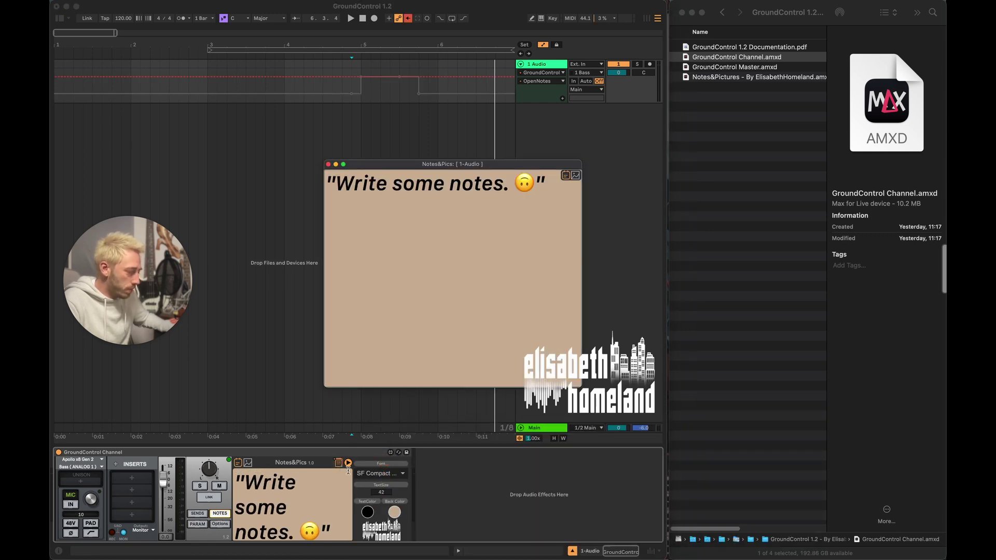
{"action": "left_click", "coordinate": [367, 512]}
{"action": "left_click_drag", "start_coordinate": [436, 341], "coordinate": [405, 341]}
{"action": "left_click", "coordinate": [439, 300]}
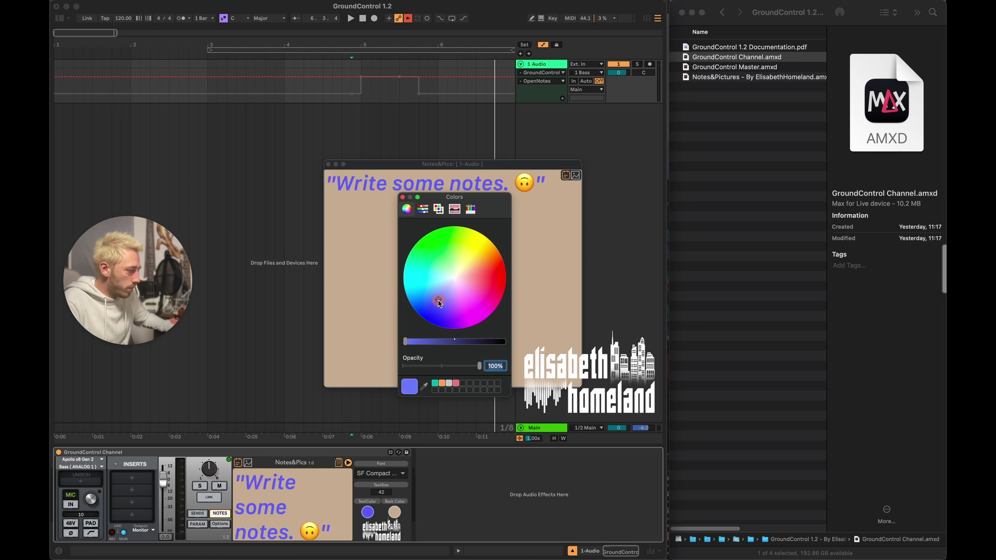
{"action": "left_click", "coordinate": [396, 513]}
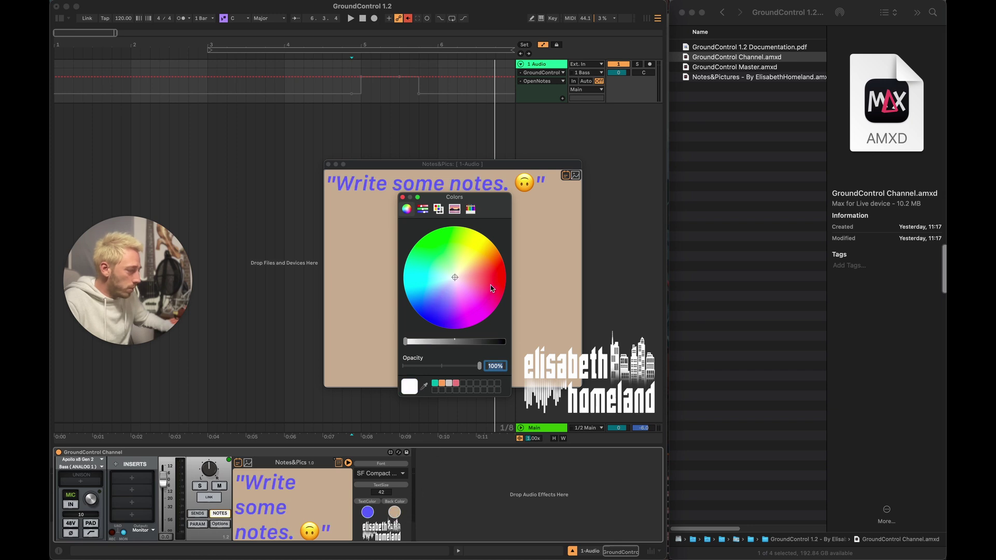
{"action": "left_click_drag", "start_coordinate": [492, 288], "coordinate": [447, 268]}
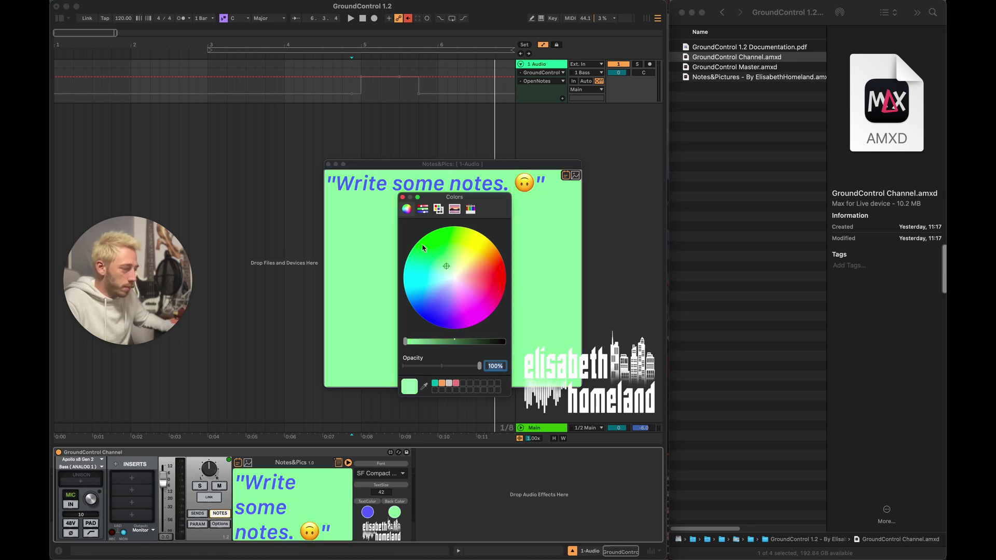
{"action": "left_click", "coordinate": [403, 198]}
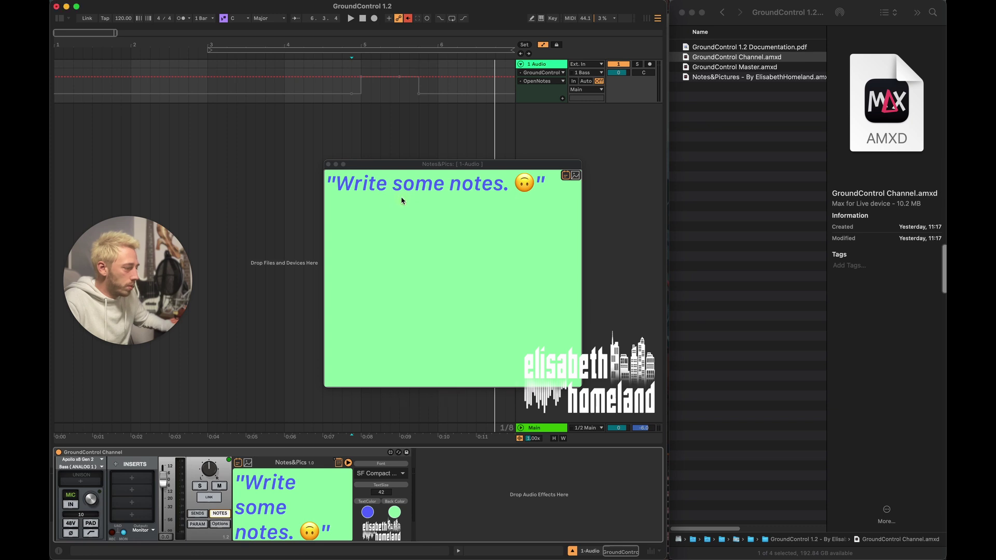
{"action": "left_click", "coordinate": [329, 165]}
{"action": "left_click", "coordinate": [337, 456]}
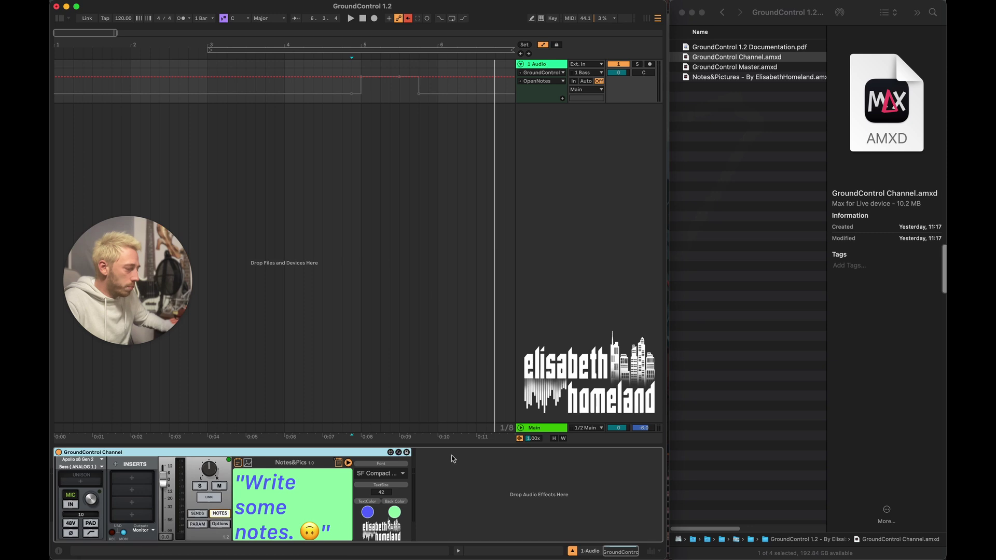
Drag Notes&Pictures.amxd from Finder into Live and delete the extra audio tracks
{"action": "left_click", "coordinate": [731, 82]}
{"action": "left_click_drag", "start_coordinate": [726, 77], "coordinate": [591, 160]}
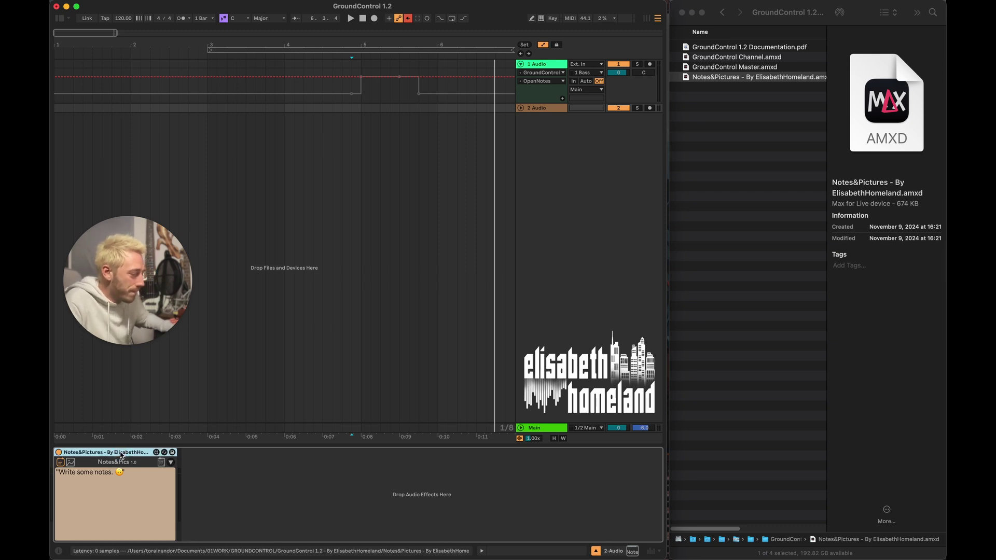
{"action": "left_click_drag", "start_coordinate": [122, 456], "coordinate": [541, 72]}
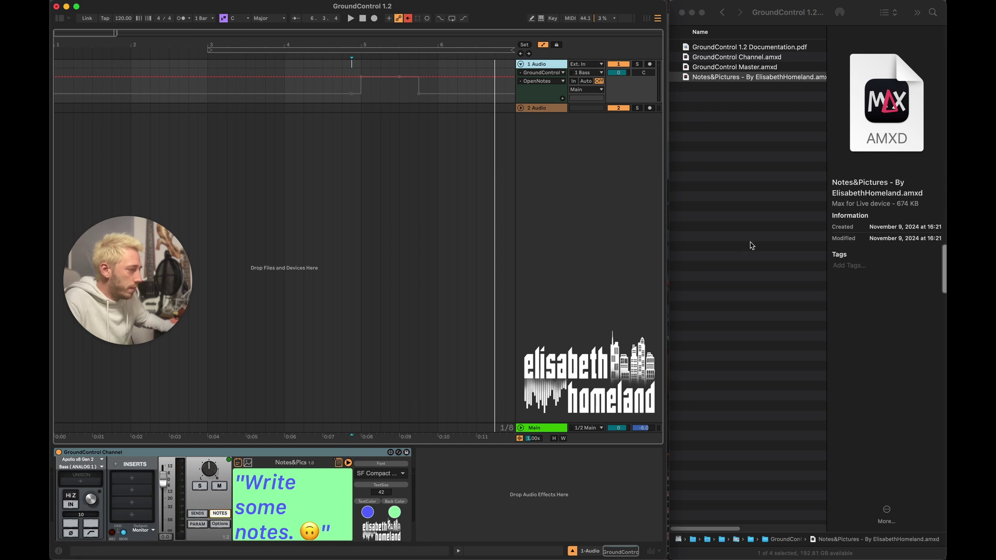
{"action": "left_click_drag", "start_coordinate": [724, 79], "coordinate": [564, 138]}
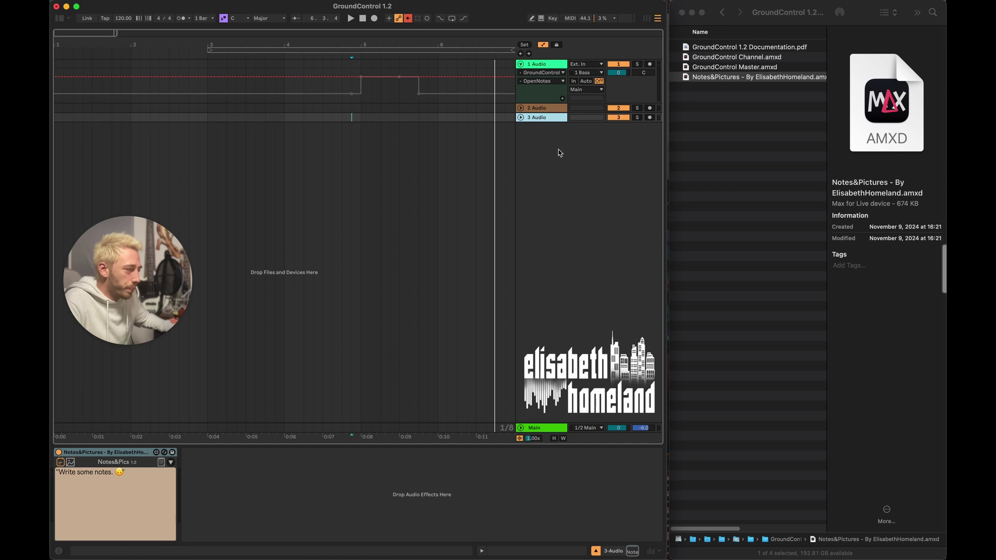
{"action": "left_click", "coordinate": [556, 112], "text": "shift"}
{"action": "key", "text": "Delete"}
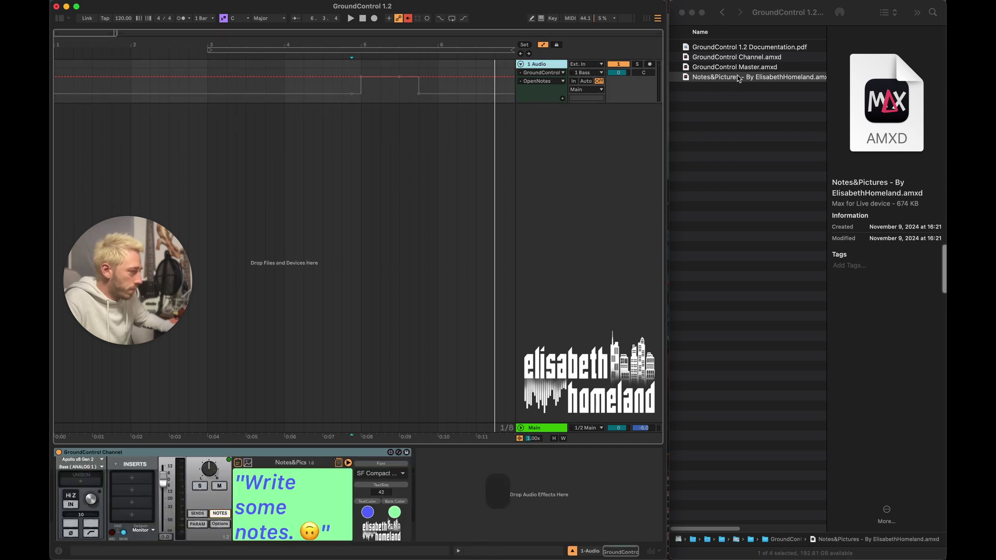
Drop Notes&Pictures.amxd in again, show track 1's devices, and bring UAD Console beside Live
{"action": "left_click", "coordinate": [739, 78]}
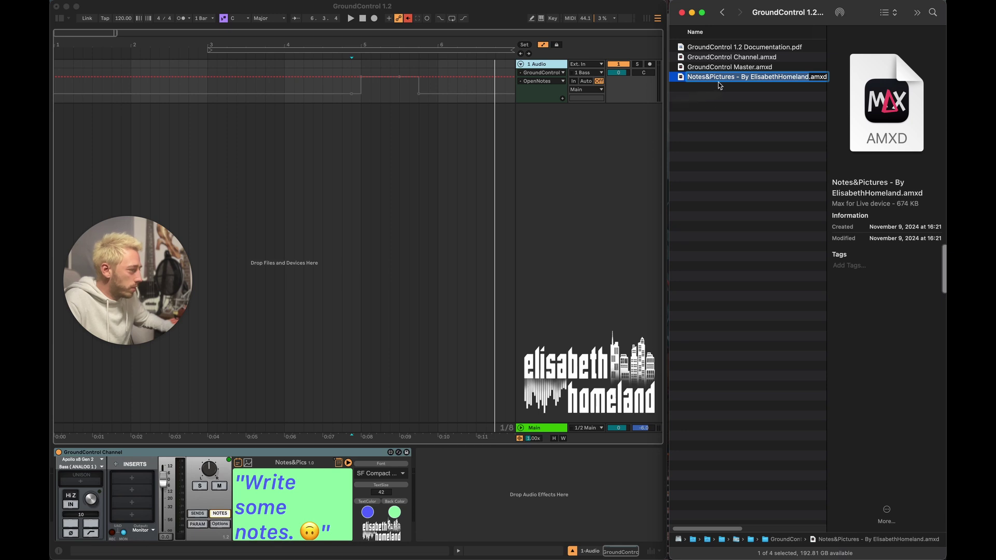
{"action": "left_click", "coordinate": [720, 127]}
{"action": "left_click_drag", "start_coordinate": [721, 89], "coordinate": [573, 141]}
{"action": "left_click", "coordinate": [134, 453]}
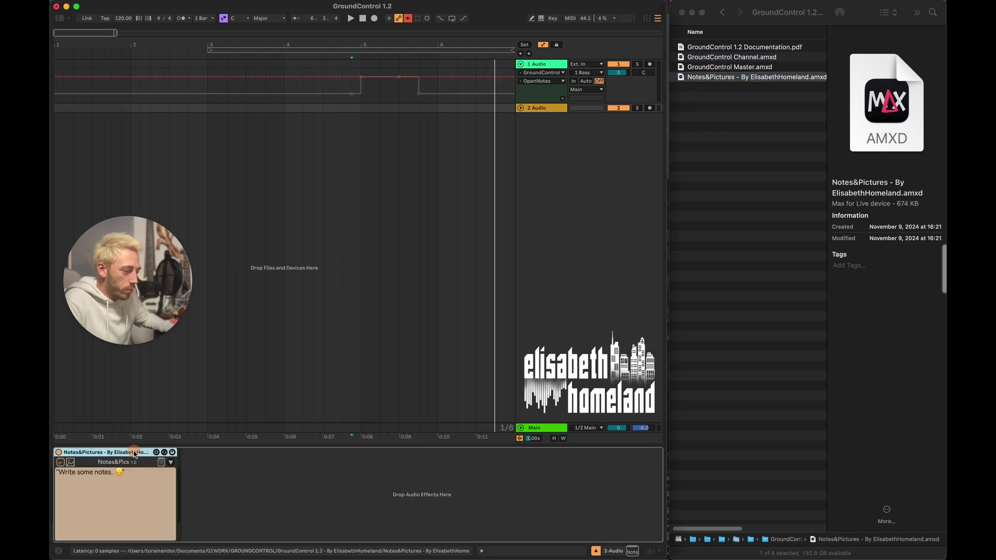
{"action": "left_click", "coordinate": [544, 65]}
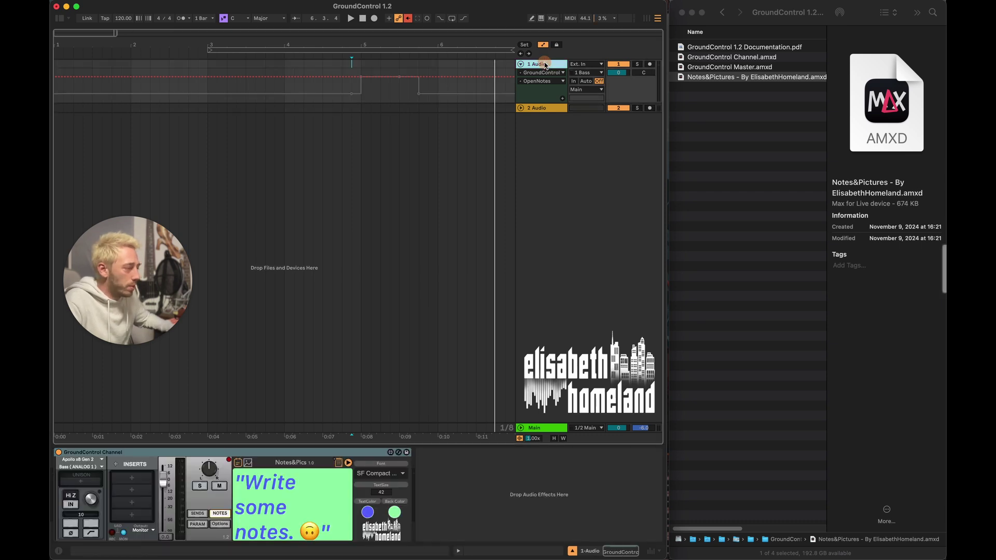
{"action": "left_click", "coordinate": [196, 513]}
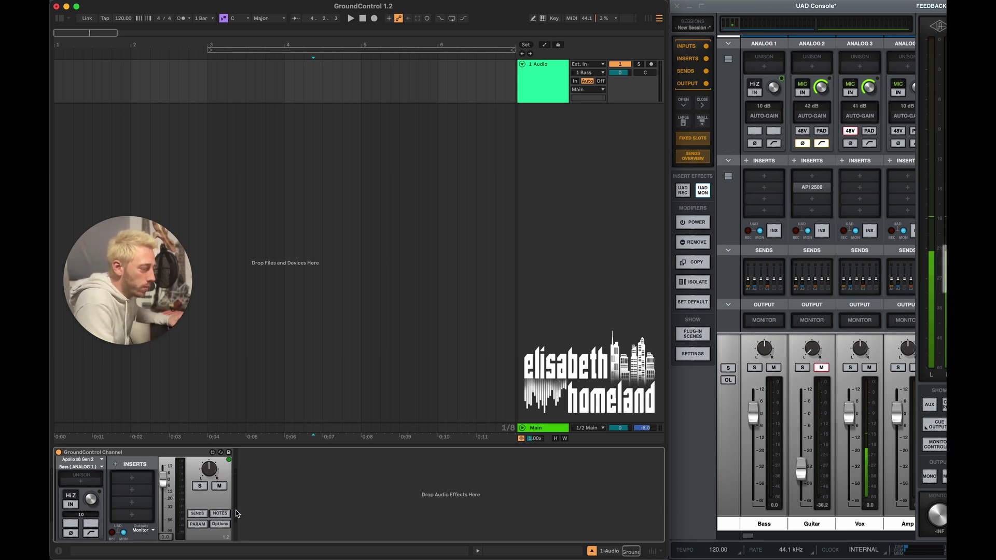
Open GroundControl Options and enable Apply Parameters and Apply Plugins
{"action": "left_click", "coordinate": [220, 524]}
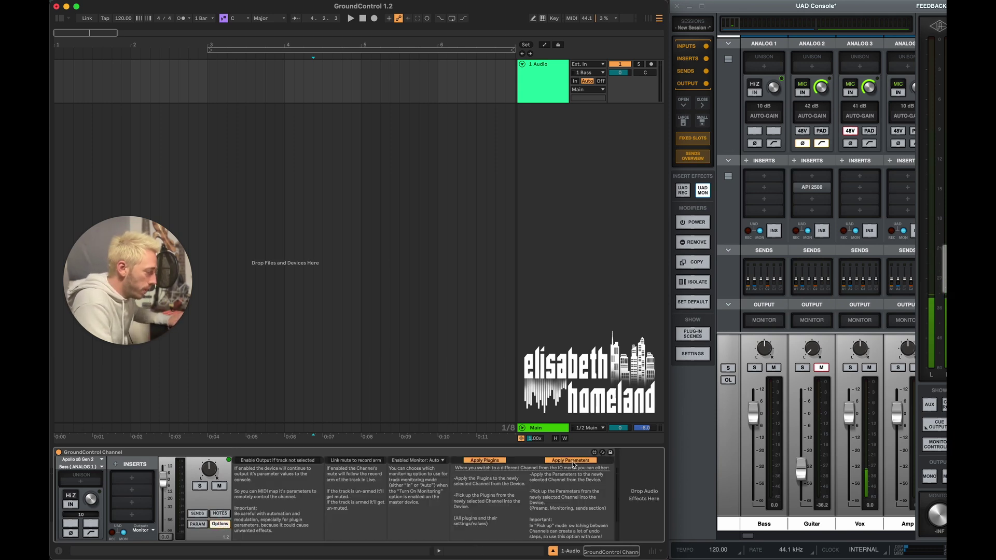
{"action": "left_click", "coordinate": [549, 462]}
{"action": "left_click", "coordinate": [480, 460]}
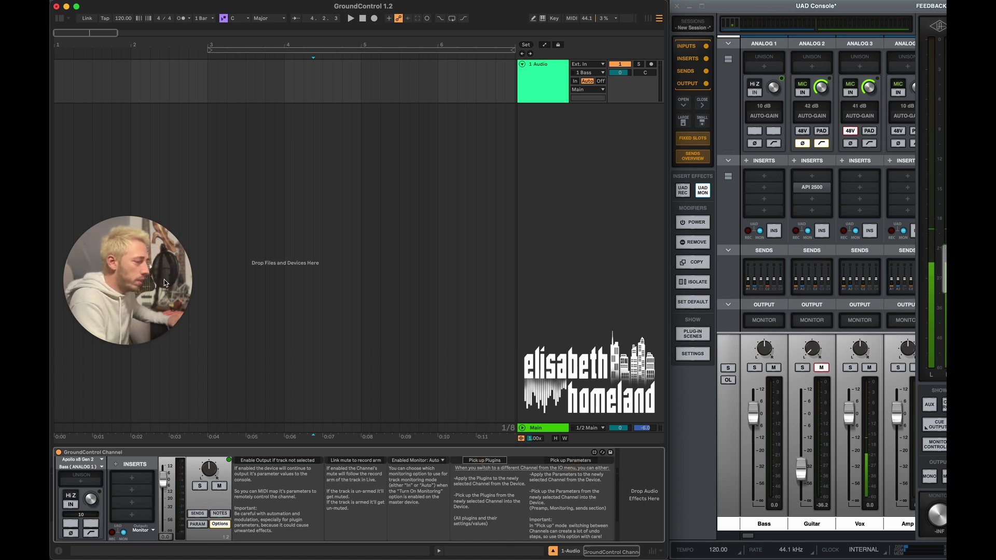
{"action": "left_click_drag", "start_coordinate": [149, 288], "coordinate": [108, 81]}
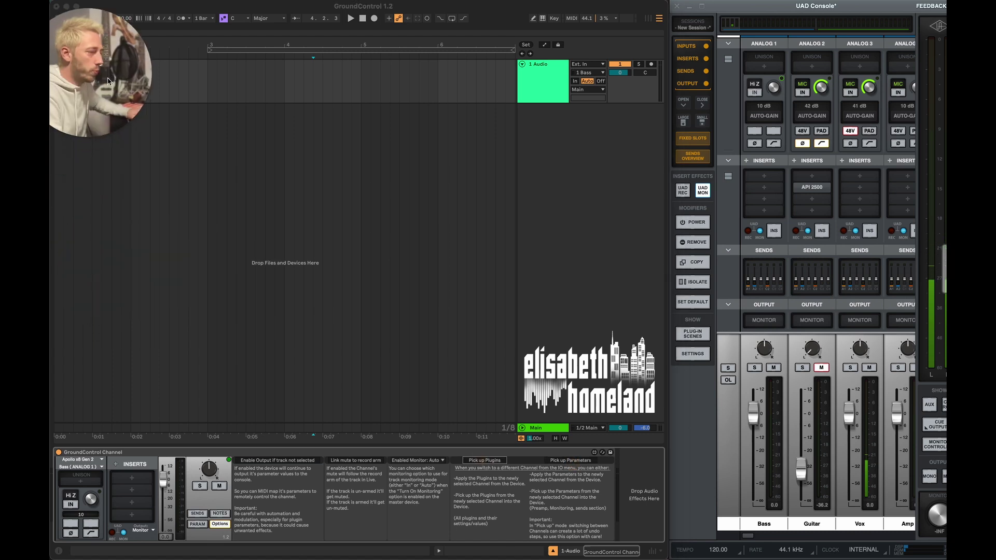
Point the channel at Guitar (ANALOG 2) and open its API 2500 plugin in UAD Console
{"action": "left_click", "coordinate": [85, 467]}
{"action": "left_click", "coordinate": [86, 470]}
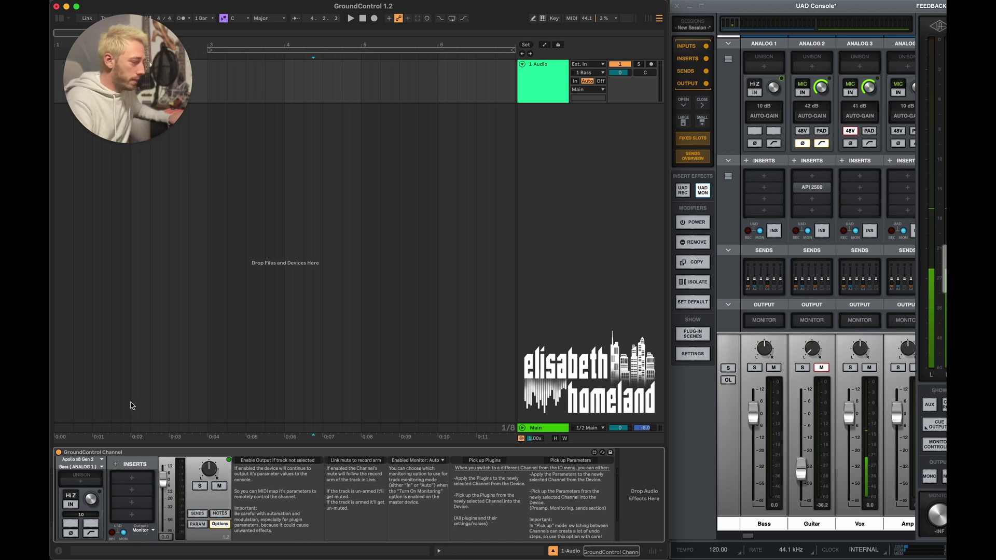
{"action": "left_click", "coordinate": [80, 466]}
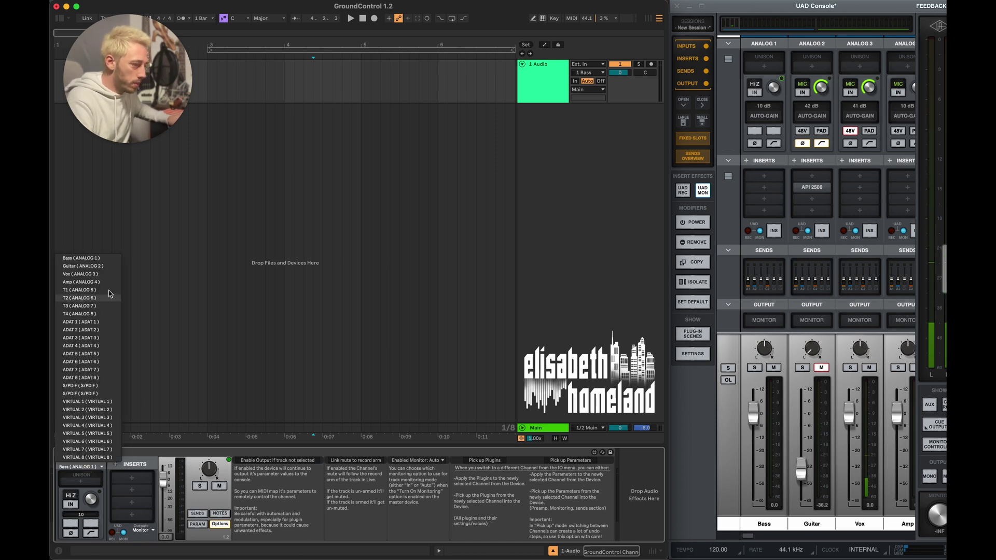
{"action": "left_click", "coordinate": [83, 270]}
{"action": "left_click", "coordinate": [812, 187]}
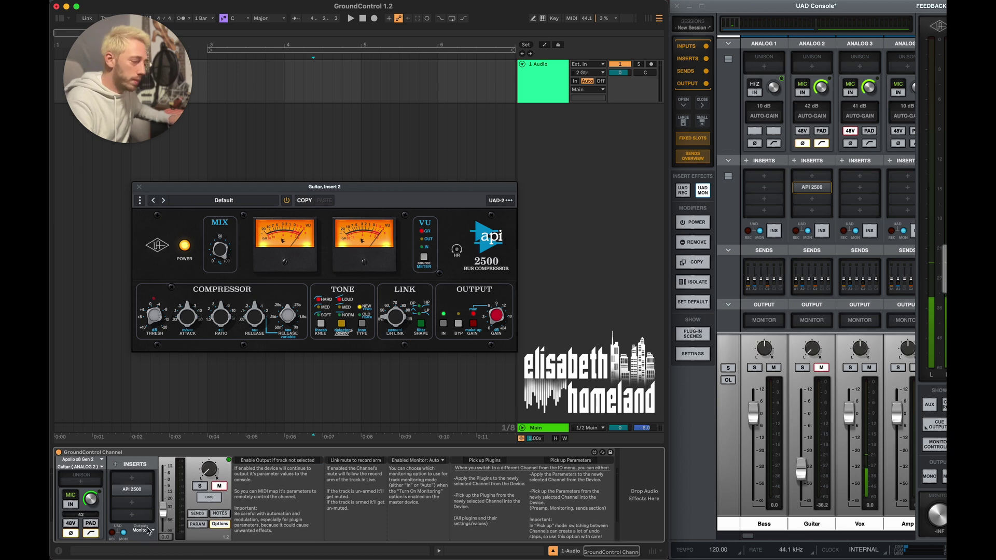
Return to Bass (ANALOG 1), re-enable Apply Parameters and Plugins, then choose Guitar (ANALOG 2)
{"action": "left_click", "coordinate": [97, 467]}
{"action": "left_click", "coordinate": [89, 260]}
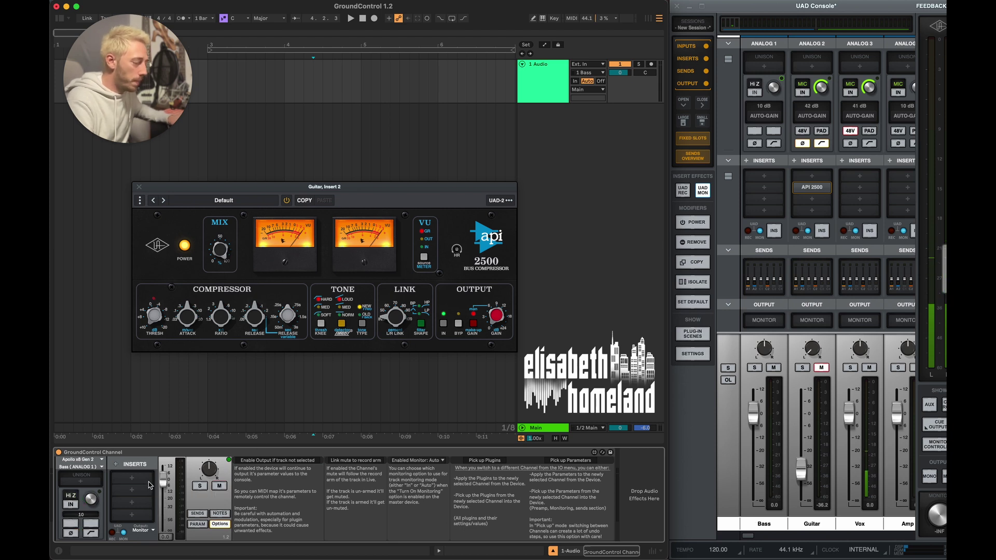
{"action": "left_click", "coordinate": [575, 461]}
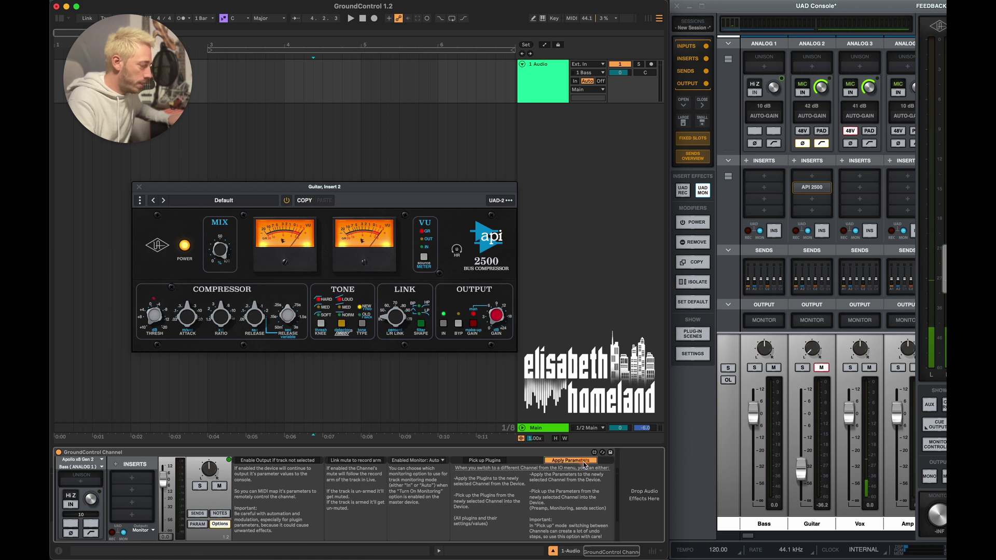
{"action": "left_click", "coordinate": [485, 460]}
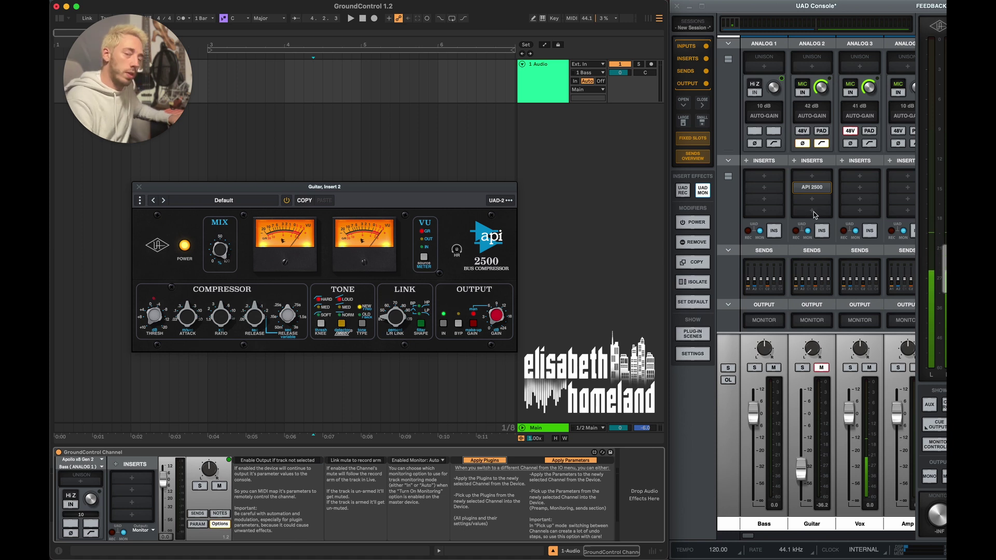
{"action": "left_click", "coordinate": [80, 463]}
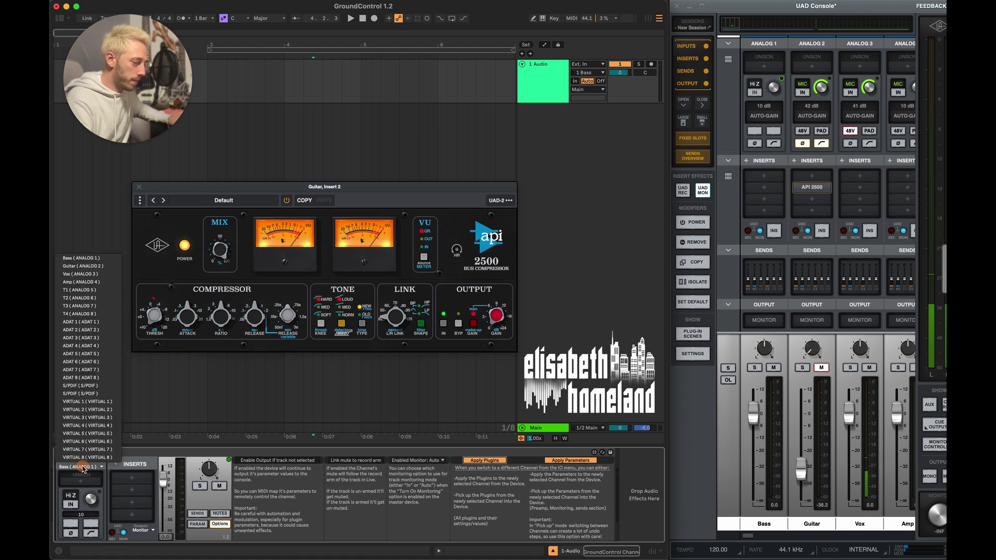
{"action": "left_click", "coordinate": [98, 269]}
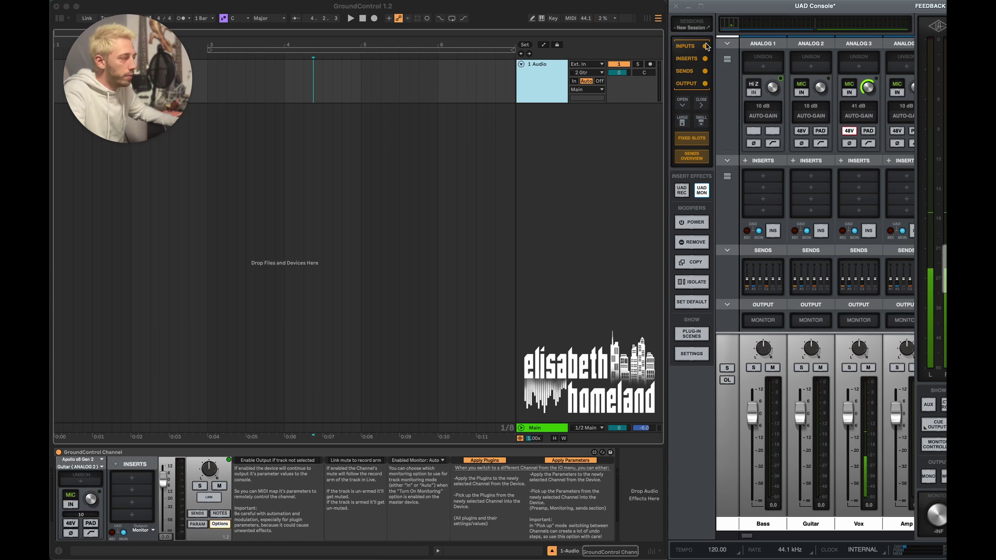
Lower the Guitar level to -18.3 dB, close Options, and reset the level to 0 dB
{"action": "left_click", "coordinate": [691, 29]}
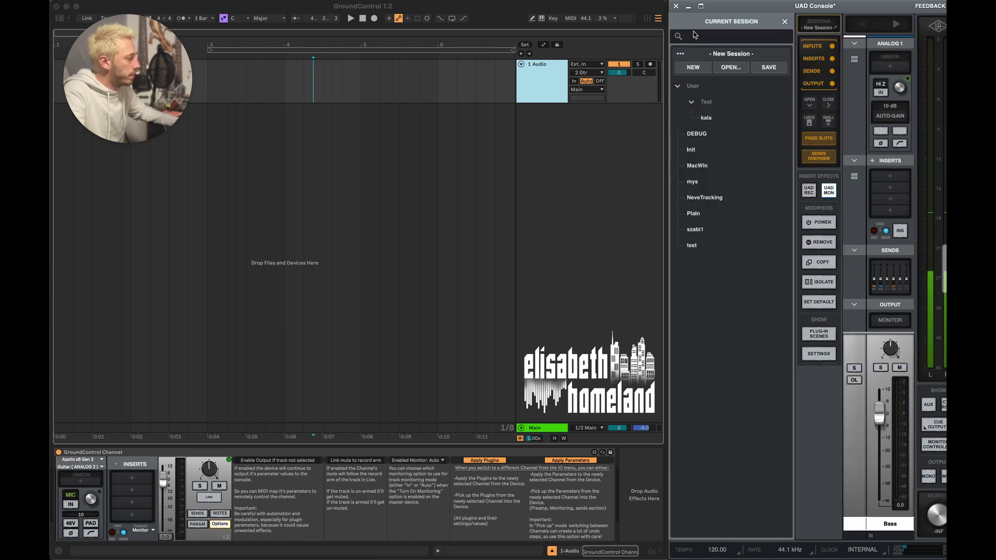
{"action": "left_click", "coordinate": [784, 23]}
{"action": "left_click_drag", "start_coordinate": [800, 413], "coordinate": [800, 451]}
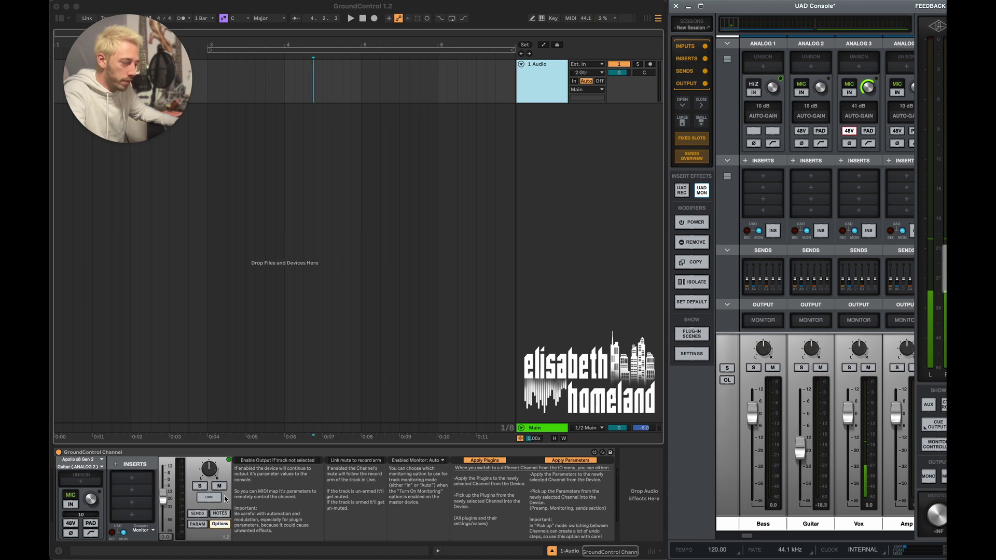
{"action": "left_click", "coordinate": [220, 524]}
{"action": "double_click", "coordinate": [163, 498]}
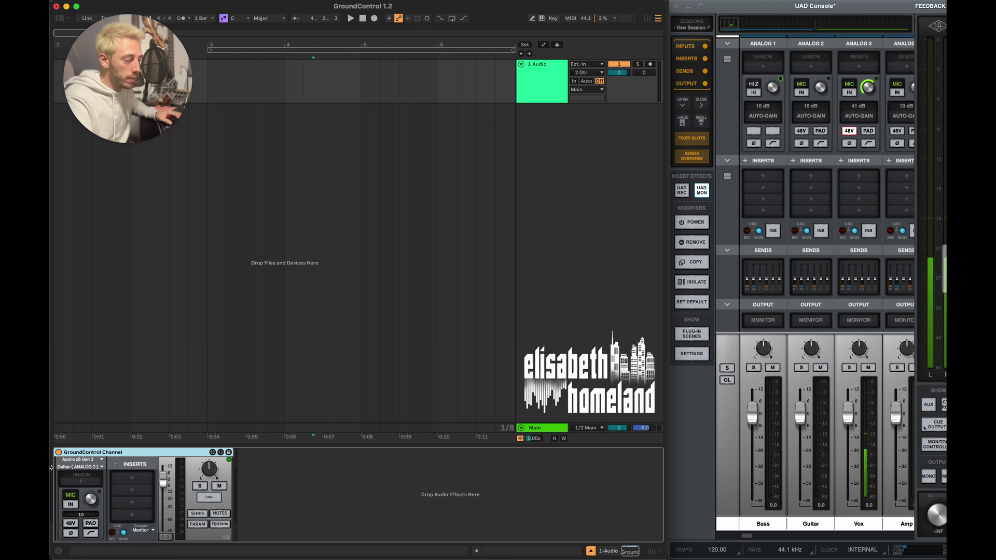
Check the input list, then view UAD Console's Preferences I/O Matrix
{"action": "left_click", "coordinate": [94, 468]}
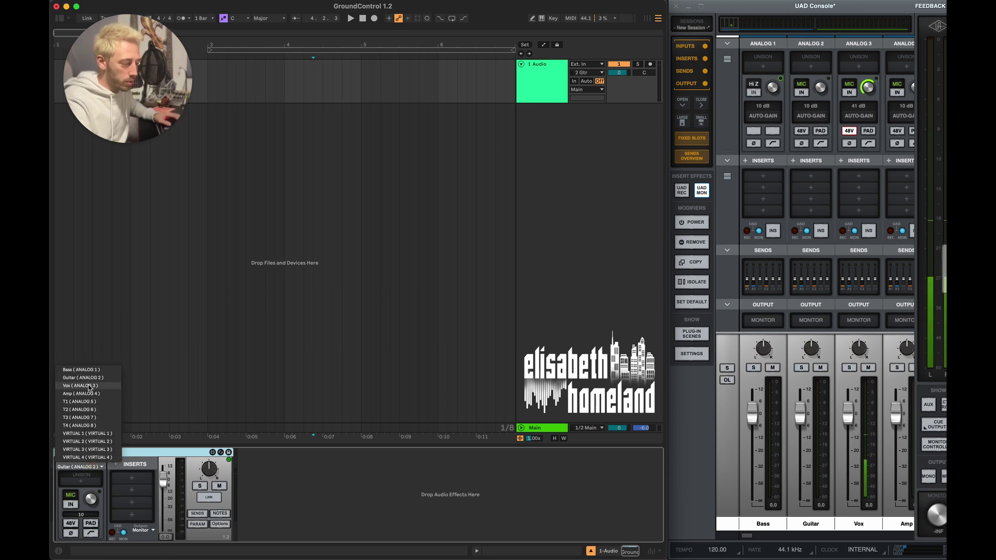
{"action": "left_click", "coordinate": [86, 469]}
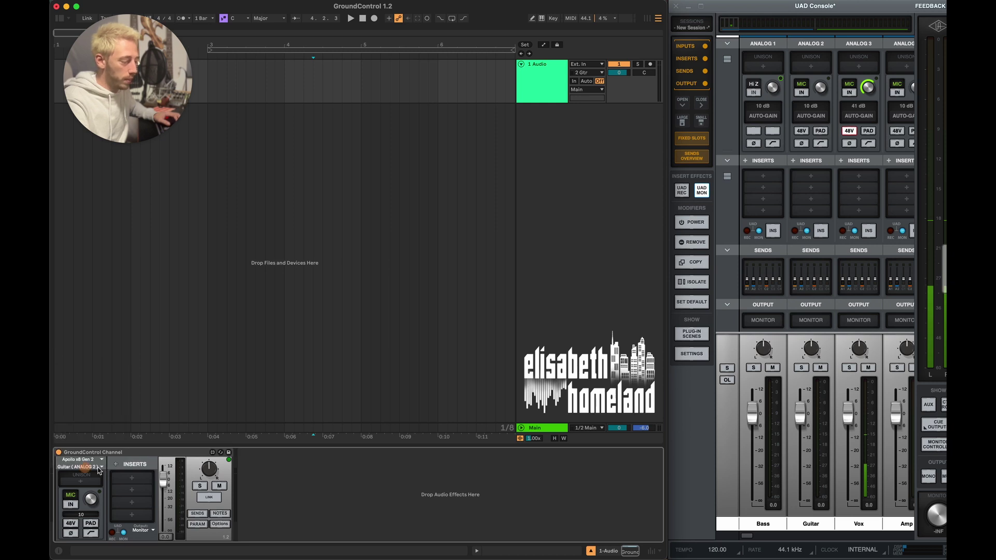
{"action": "left_click", "coordinate": [708, 431]}
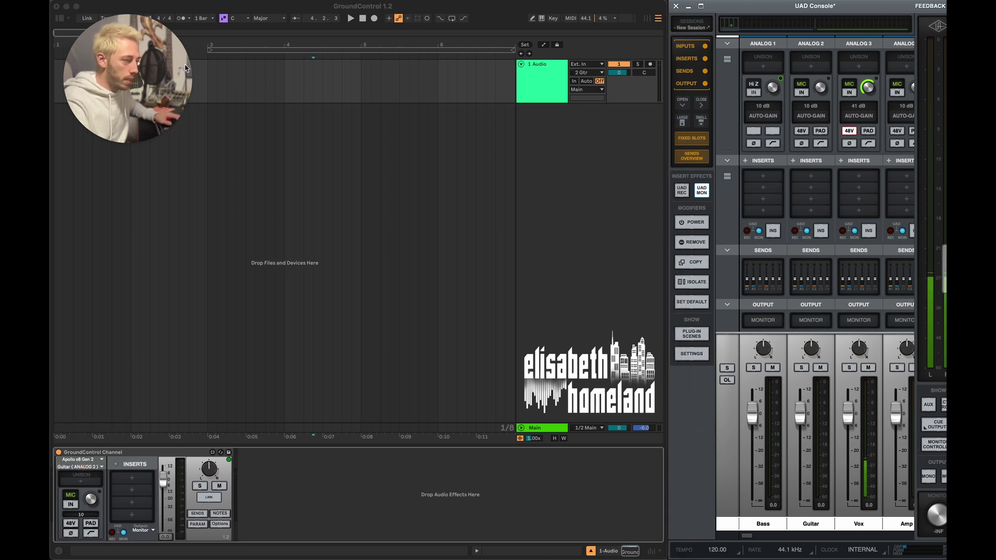
{"action": "left_click", "coordinate": [83, 3]}
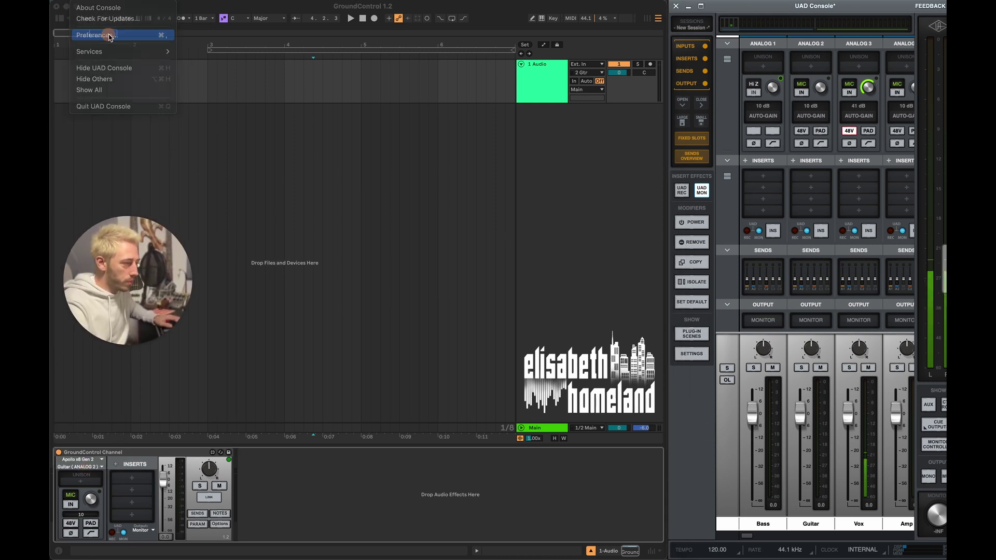
{"action": "left_click", "coordinate": [104, 33]}
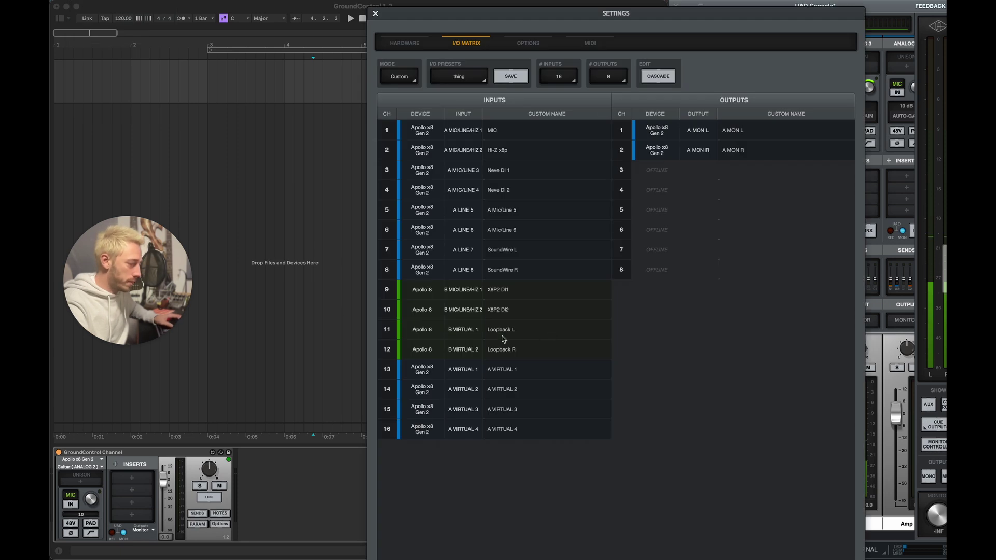
{"action": "left_click", "coordinate": [177, 462]}
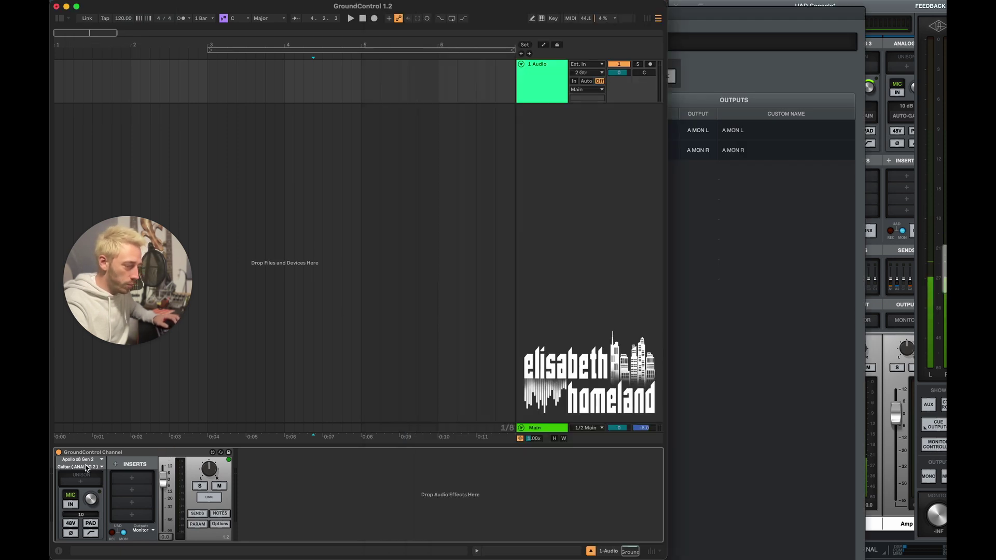
Switch the GroundControl Channel to the Apollo 8 interface, keeping ANALOG 2
{"action": "left_click", "coordinate": [83, 460]}
{"action": "left_click", "coordinate": [83, 476]}
{"action": "left_click", "coordinate": [87, 469]}
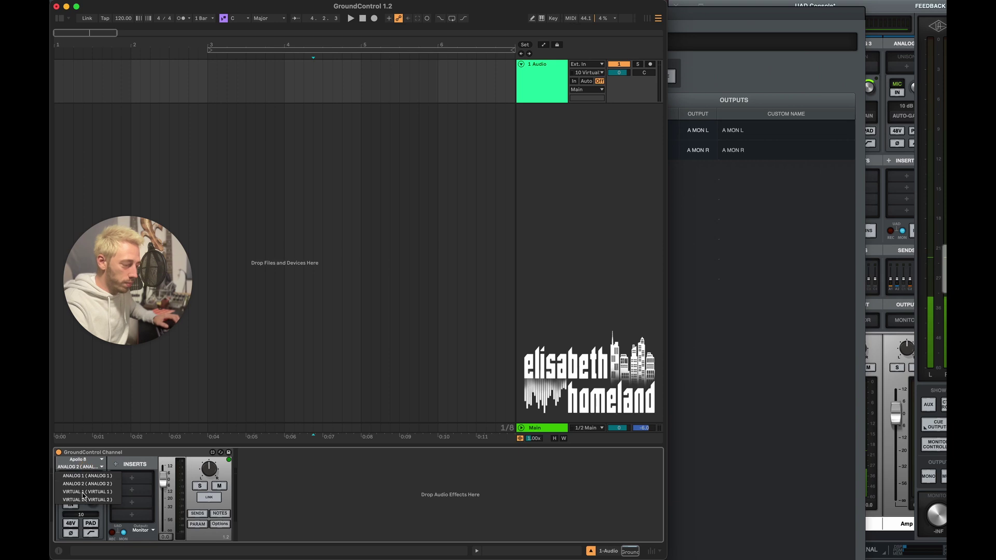
{"action": "left_click", "coordinate": [87, 467]}
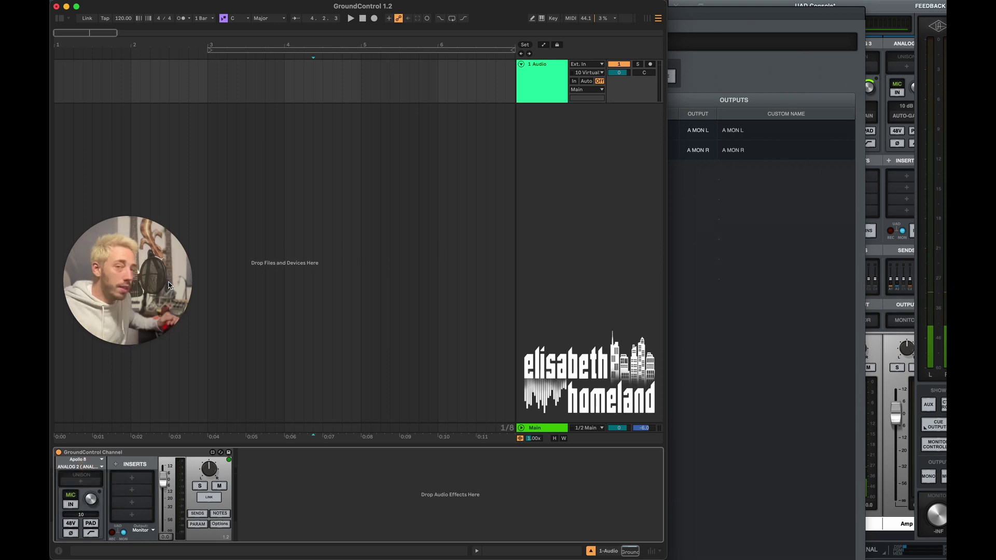